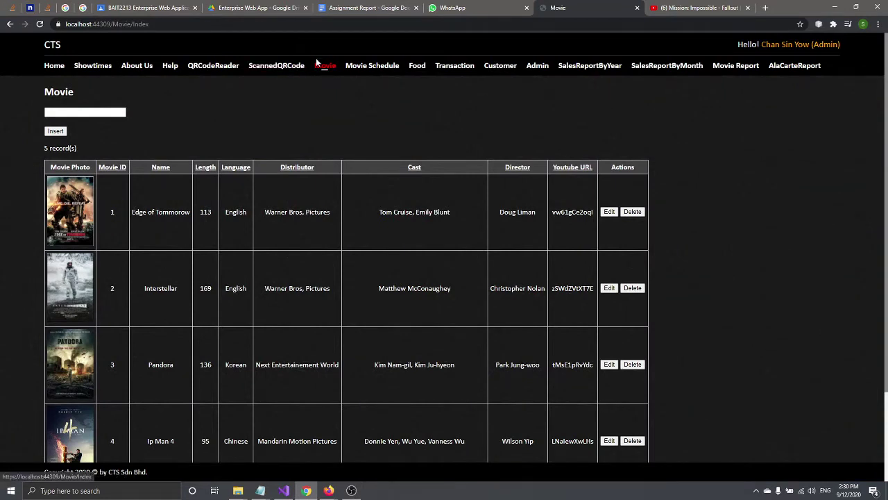
Reload the movie list, sort it by Movie ID descending, and open the Movie Insert form
click(326, 66)
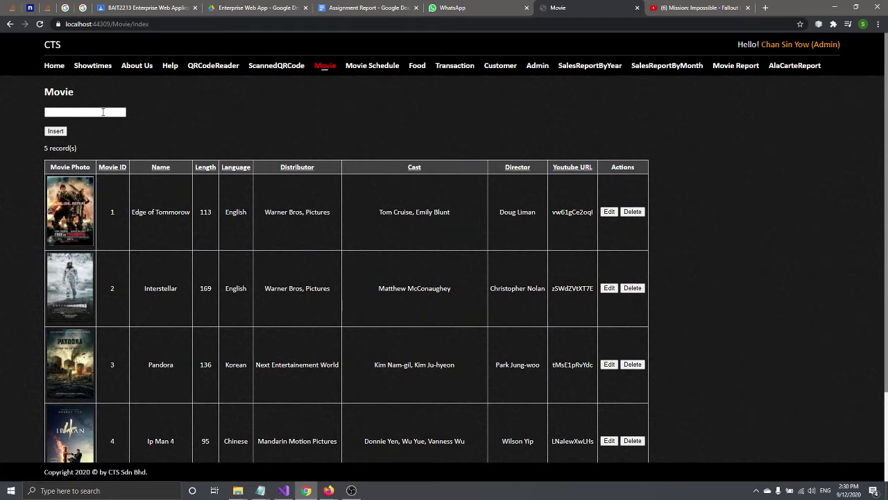
click(115, 170)
click(115, 170)
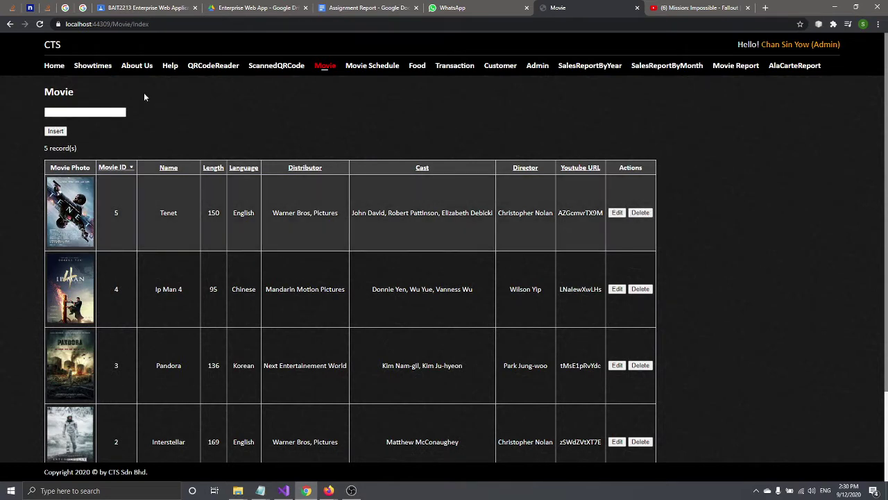
click(57, 132)
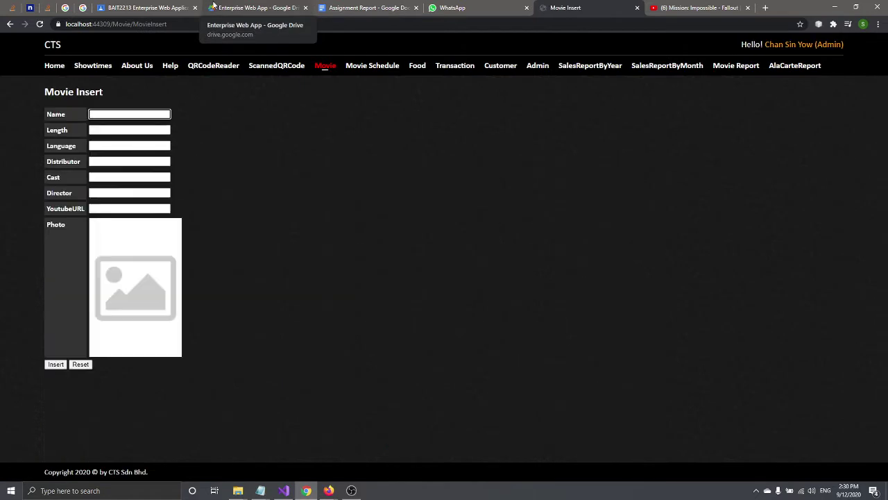
Enter 'Mission Impossible' as the name, 130 as the length and English as the language
click(104, 113)
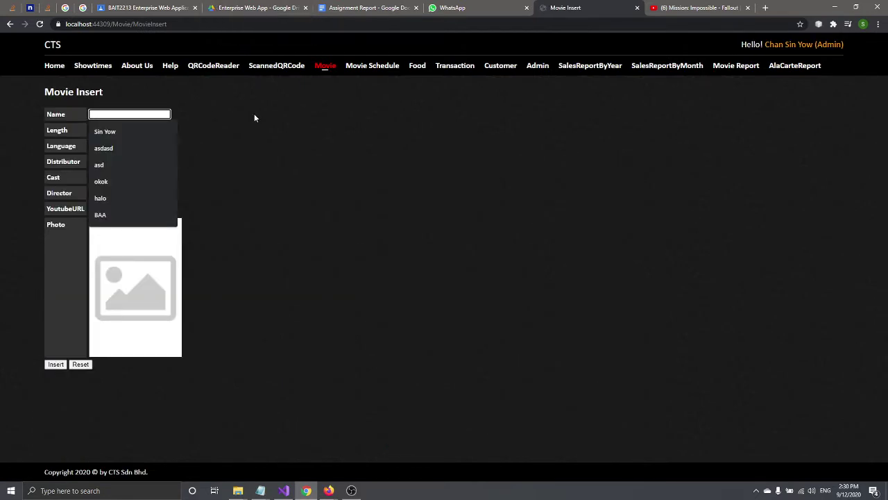
click(159, 133)
click(156, 117)
text(Mission Imp)
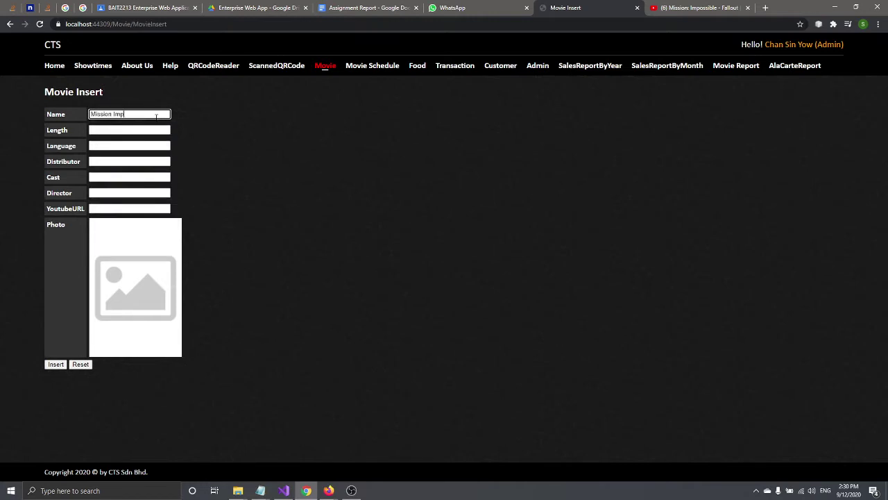
text(ossible)
click(152, 128)
text(130)
key(Tab)
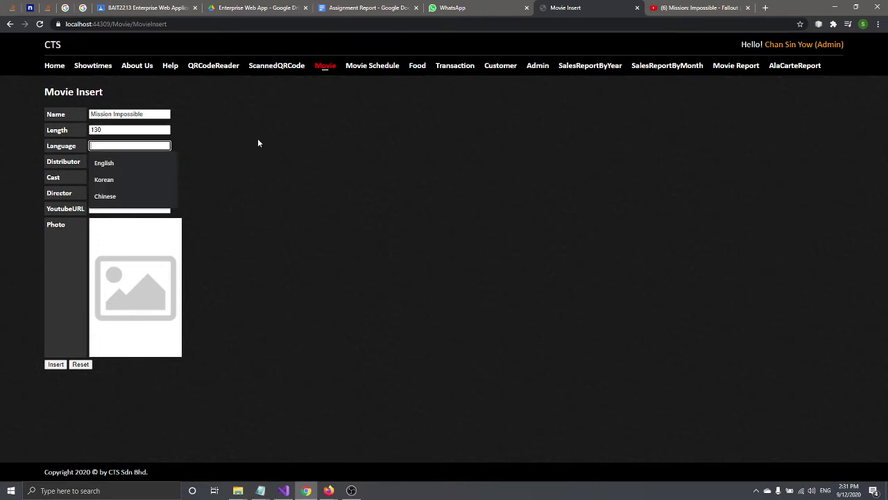
text(English)
Fill Distributor, Cast and Director with the placeholder 'asdasd'
key(Tab)
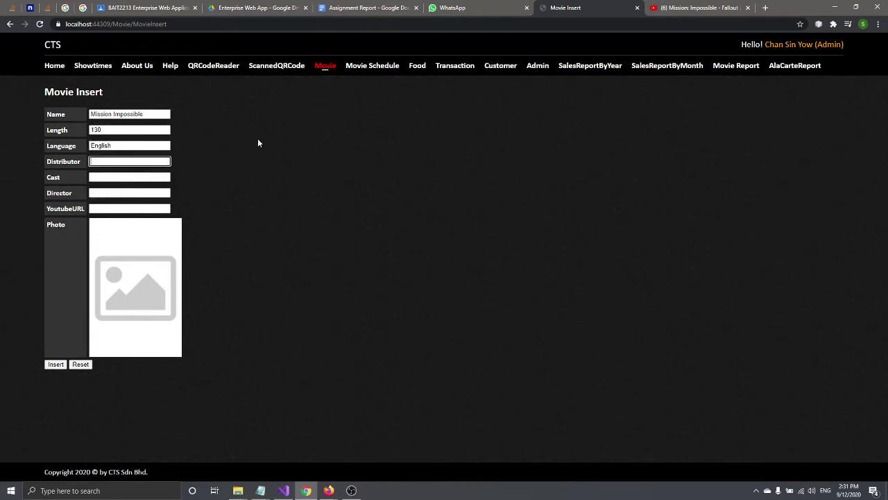
text(asdasd)
key(Tab)
text(asdasd)
key(Tab)
text(asdasd)
Focus the YoutubeURL field and go to the Fallout trailer's YouTube page
click(144, 208)
click(247, 168)
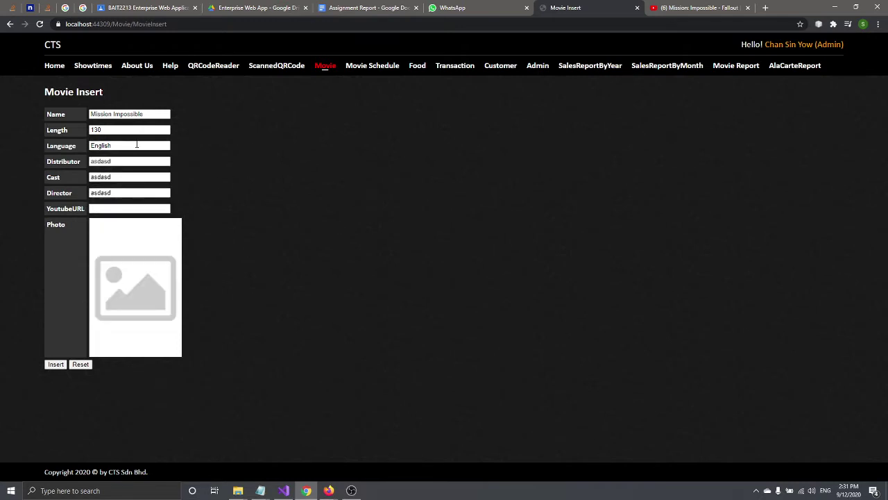
click(132, 208)
click(386, 162)
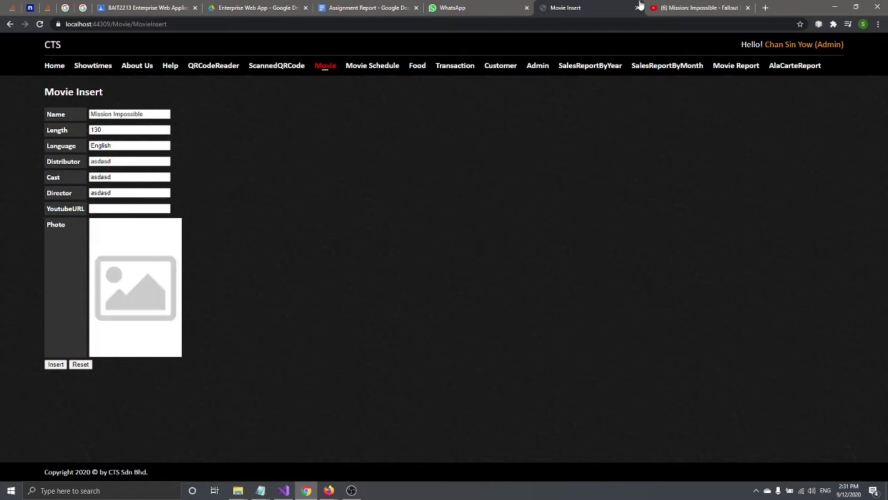
click(686, 7)
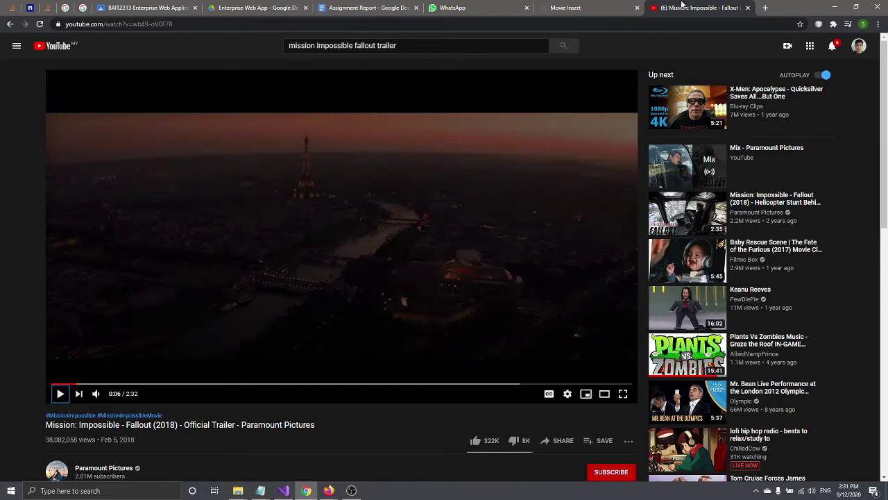
Paste the trailer's web address into YoutubeURL and trim the prefix before the video ID
click(557, 25)
key(ctrl+c)
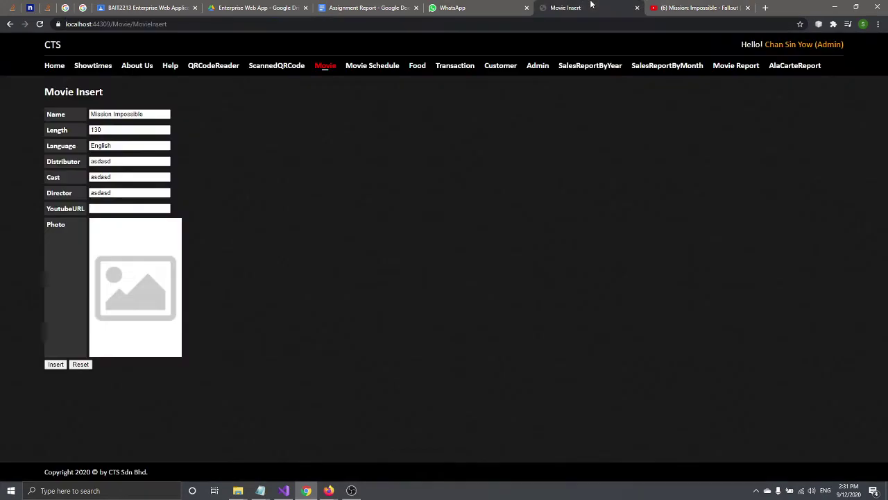
click(593, 6)
click(687, 7)
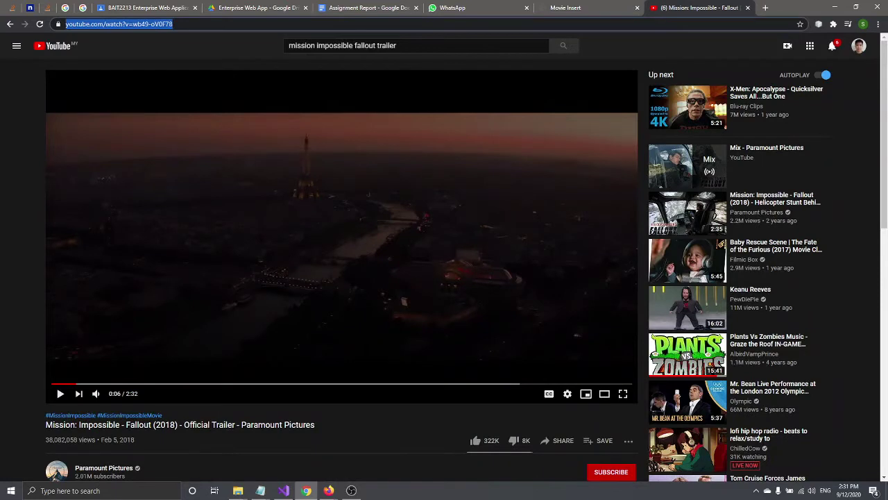
click(471, 25)
click(568, 7)
click(129, 208)
key(ctrl+v)
key(ctrl+Left)
key(ctrl+Left)
key(shift+Home)
key(BackSpace)
Replace the YoutubeURL text with the video ID wb49-oV0F78 copied from the address bar
key(ctrl+a)
click(283, 215)
click(125, 208)
key(ctrl+a)
key(ctrl+Tab)
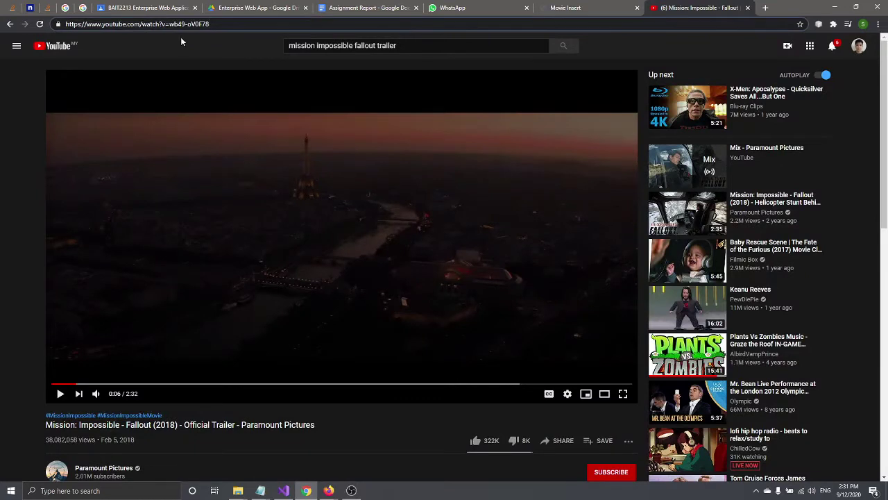
drag(211, 24, 170, 25)
key(ctrl+c)
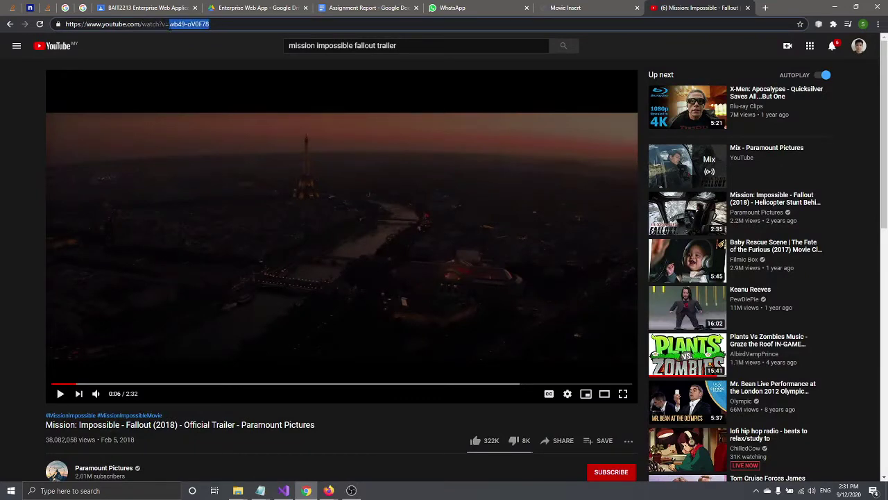
click(587, 7)
key(ctrl+v)
click(148, 255)
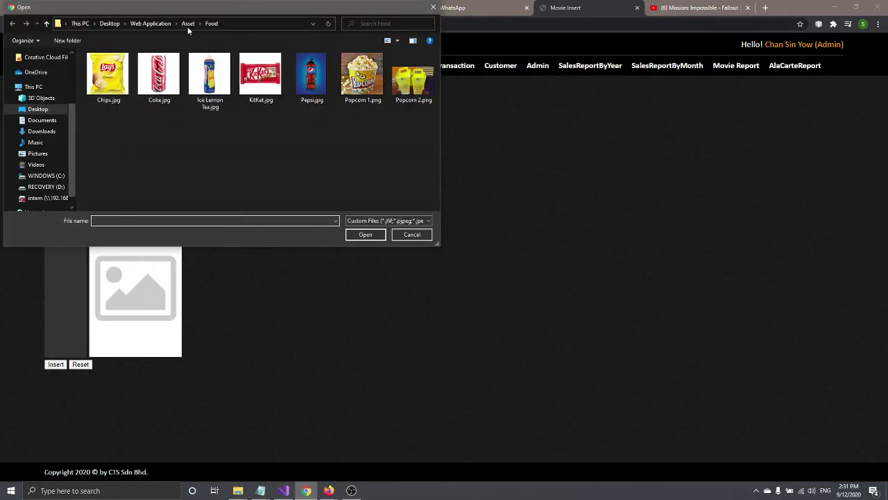
Browse to Asset > Video Data and pick the Mission Impossible Fallout poster as the photo
click(187, 23)
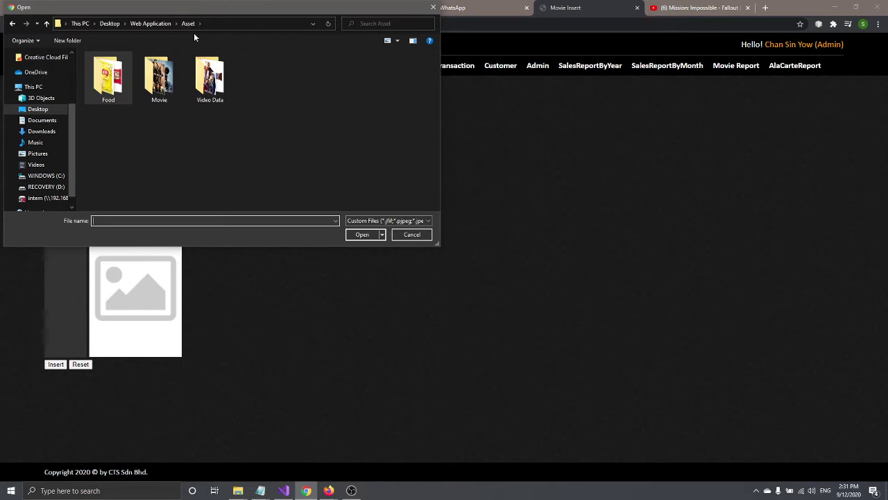
double_click(159, 78)
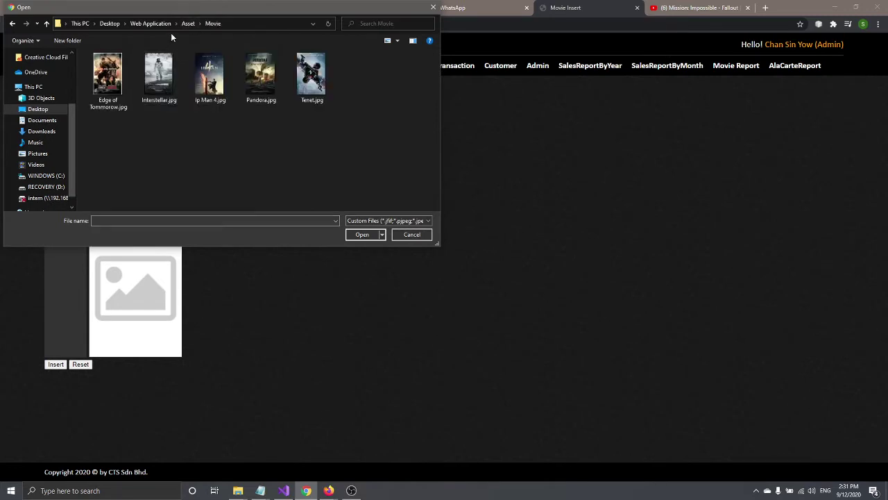
click(187, 24)
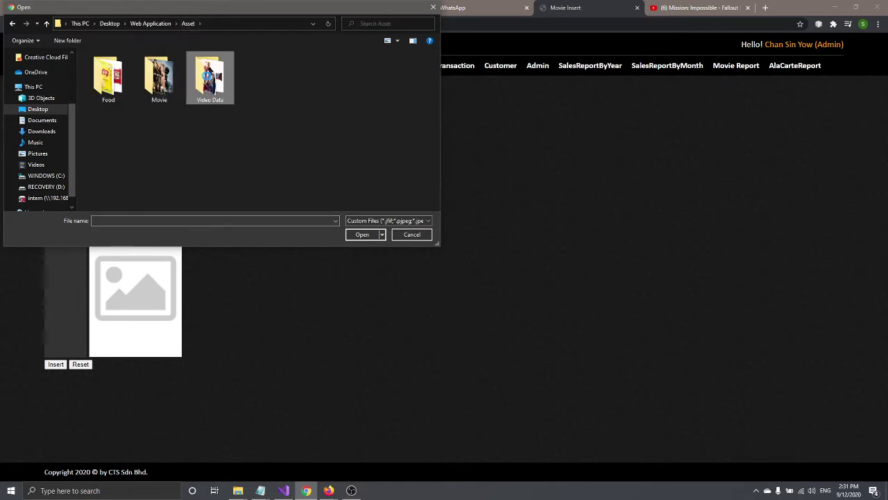
double_click(208, 78)
double_click(157, 76)
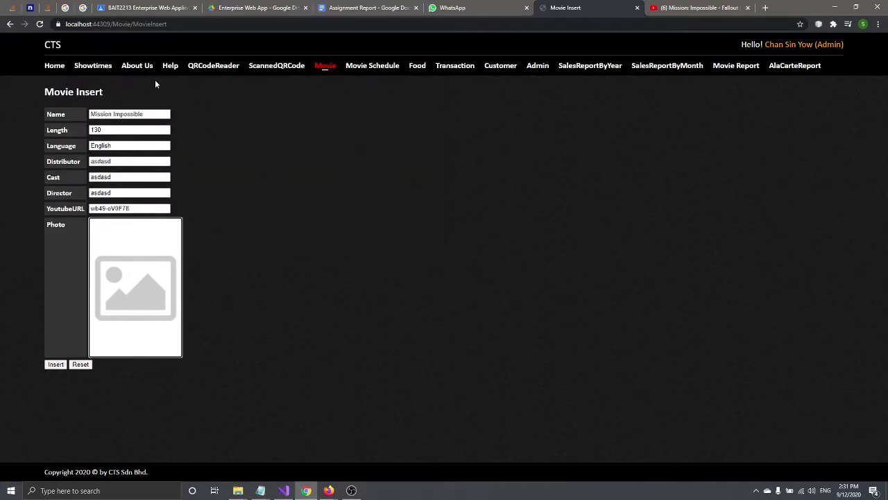
Insert the Mission Impossible movie, bringing the movie list to 6 records
click(59, 367)
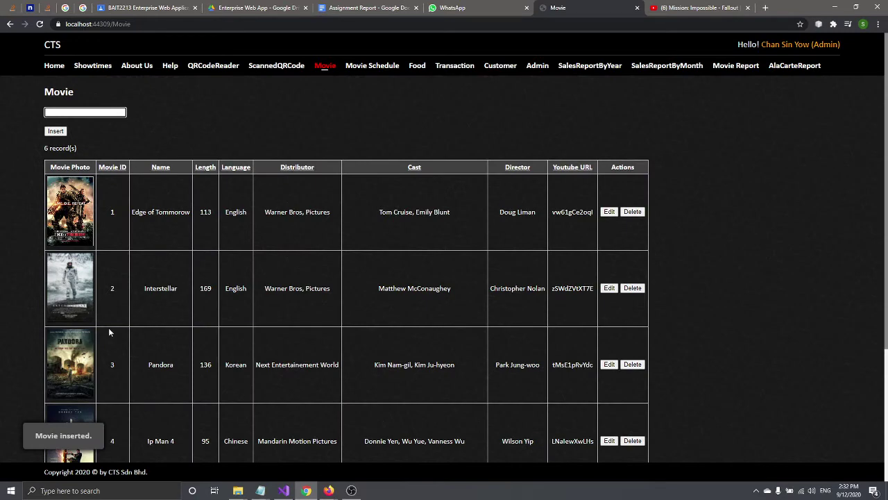
scroll(220, 278, down, 3)
scroll(151, 308, up, 3)
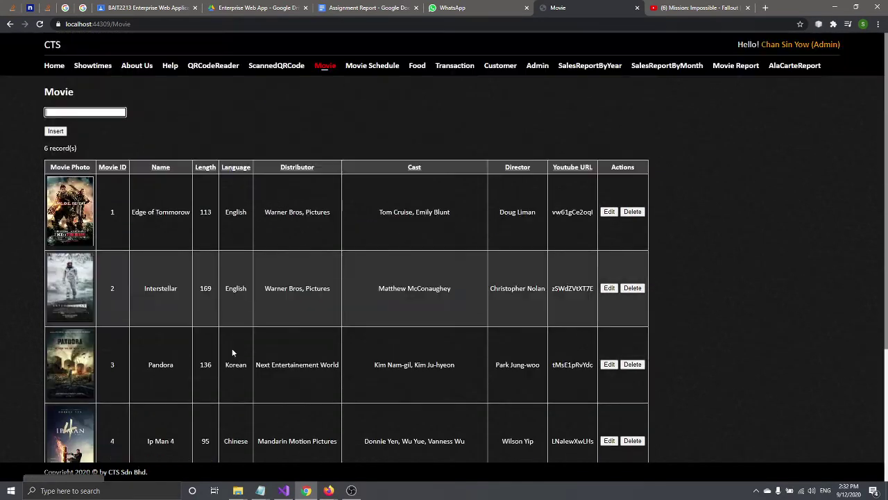
Reload the customer home page in Firefox to check the new movie, then minimise it
mouse_move(329, 490)
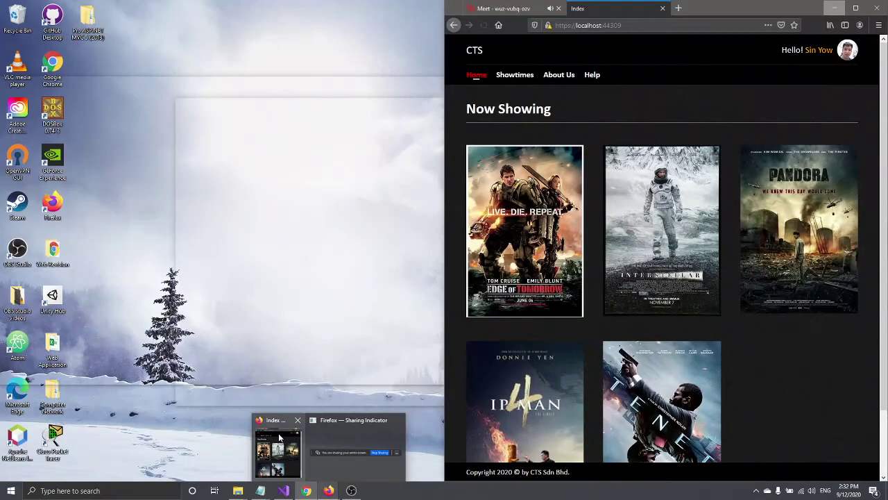
click(279, 437)
click(478, 78)
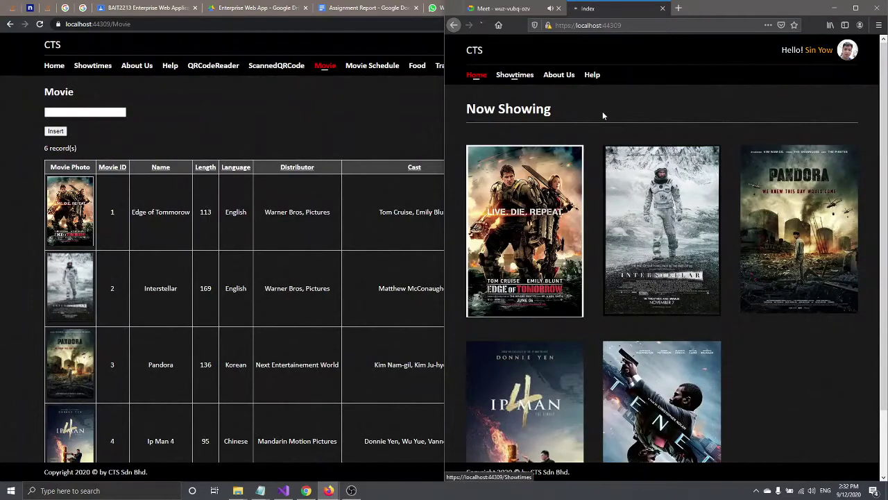
scroll(612, 154, down, 1)
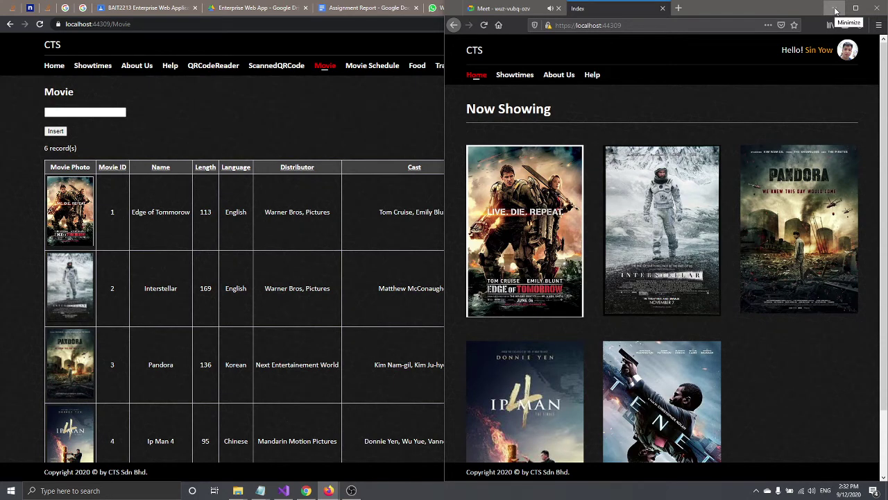
click(836, 10)
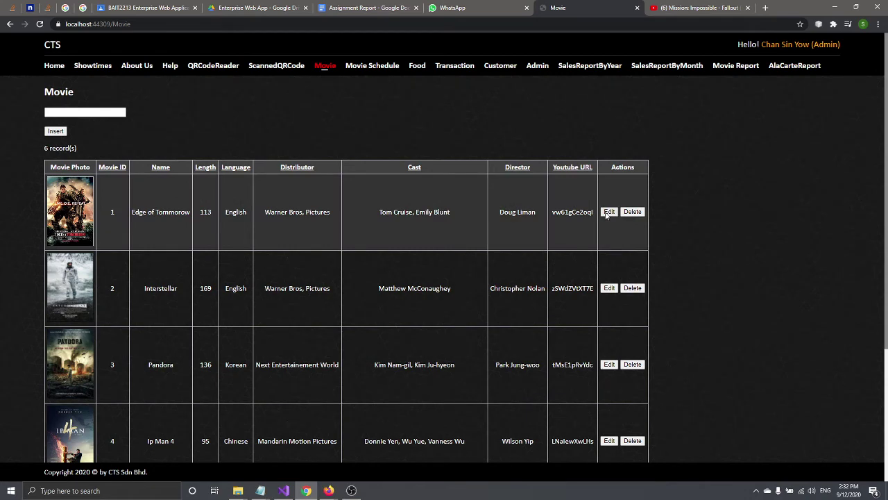
Open Edge of Tommorow's edit form and look through its fields
click(608, 213)
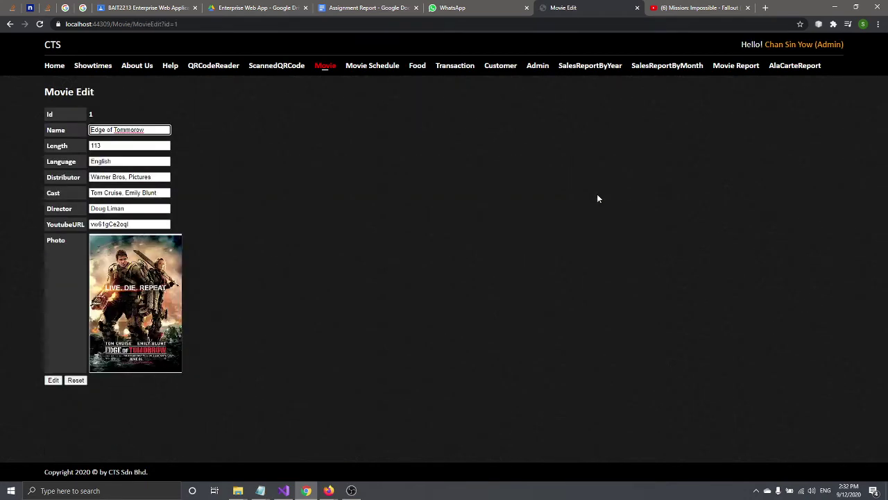
click(145, 223)
key(shift+Tab)
key(shift+Tab)
key(shift+Tab)
key(shift+Tab)
key(Tab)
key(Tab)
key(Tab)
click(142, 223)
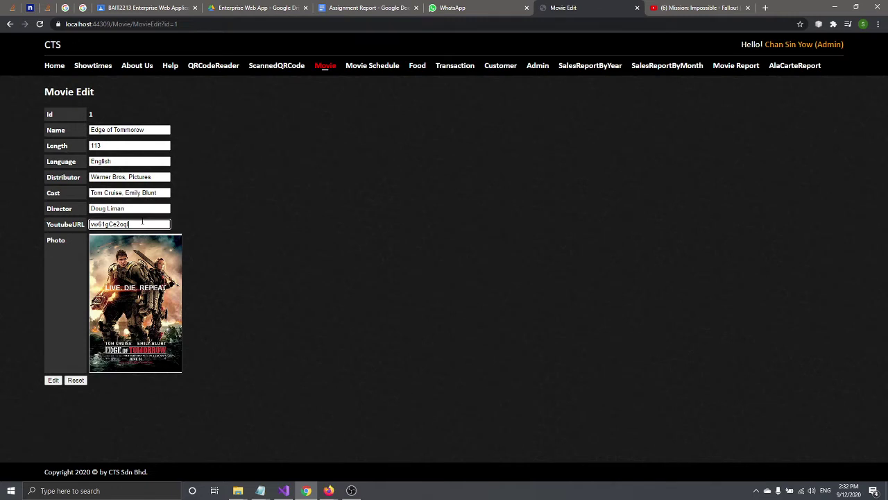
drag(112, 146, 83, 147)
click(106, 147)
click(111, 161)
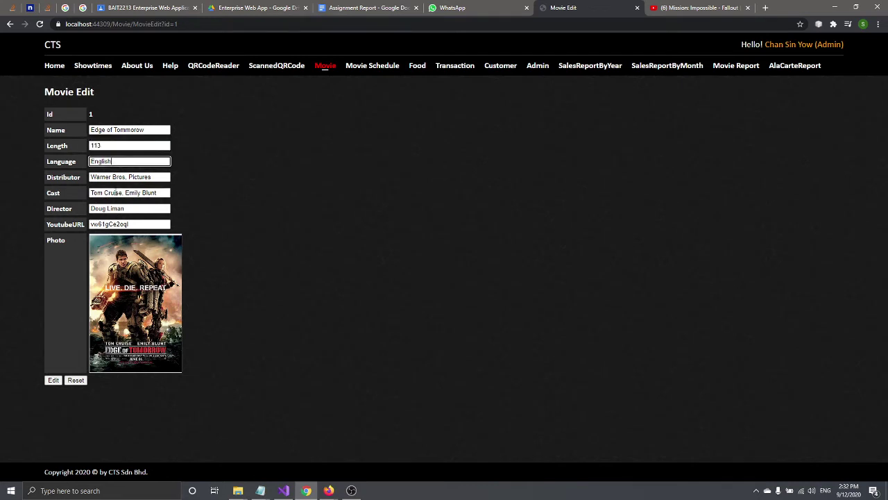
drag(129, 209, 96, 171)
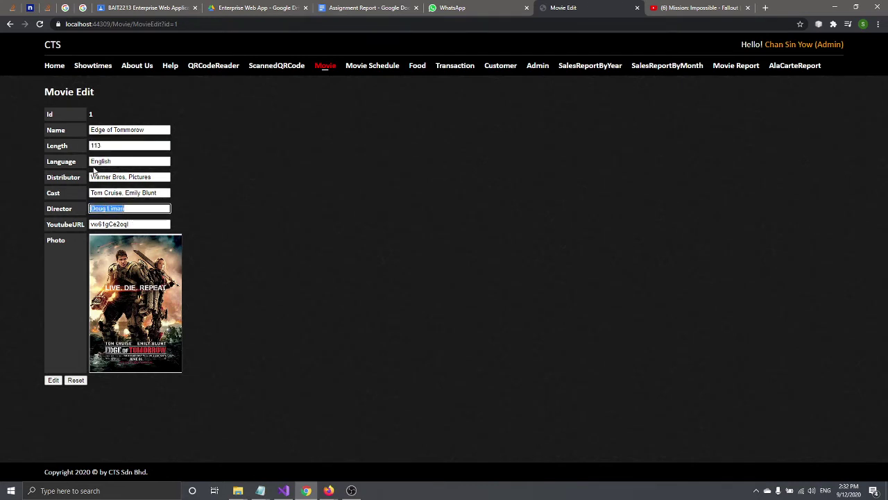
click(114, 161)
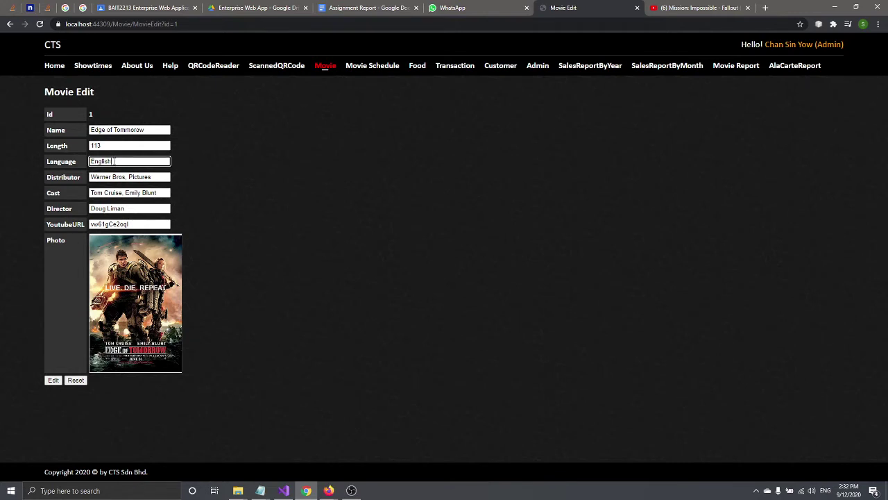
Change Edge of Tommorow's Length from 113 to 120 and save the edit
drag(111, 161, 72, 164)
drag(150, 177, 83, 182)
drag(155, 192, 90, 192)
drag(160, 208, 89, 209)
double_click(115, 147)
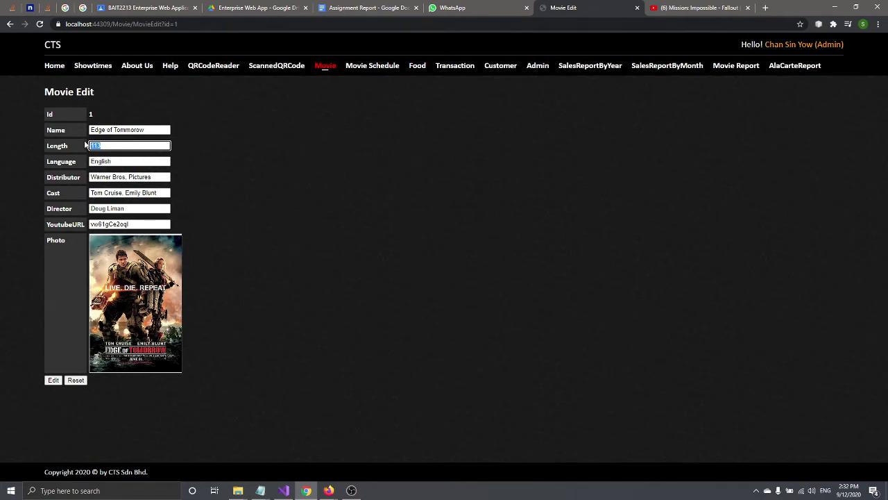
click(110, 147)
drag(114, 145, 83, 149)
text(120)
click(55, 380)
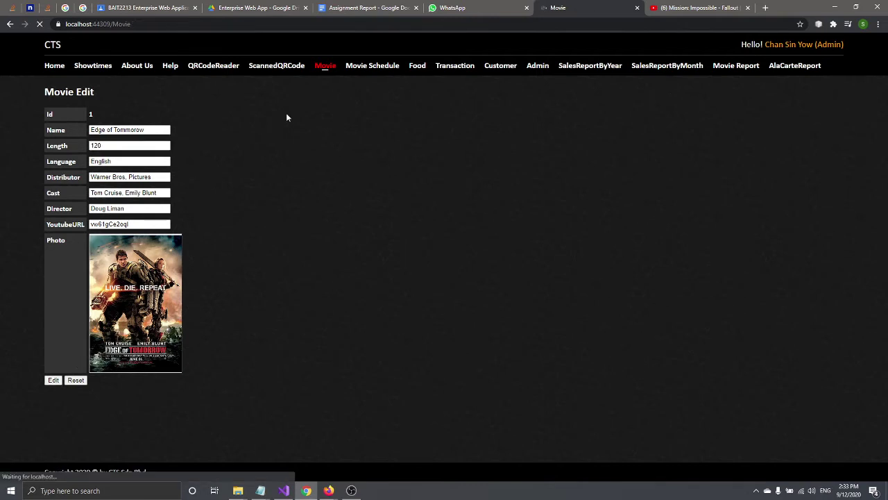
Scroll through the six-record Movie table to confirm Edge of Tommorow now runs 120 minutes
scroll(357, 197, down, 2)
scroll(525, 177, up, 2)
scroll(525, 179, down, 2)
scroll(526, 179, up, 2)
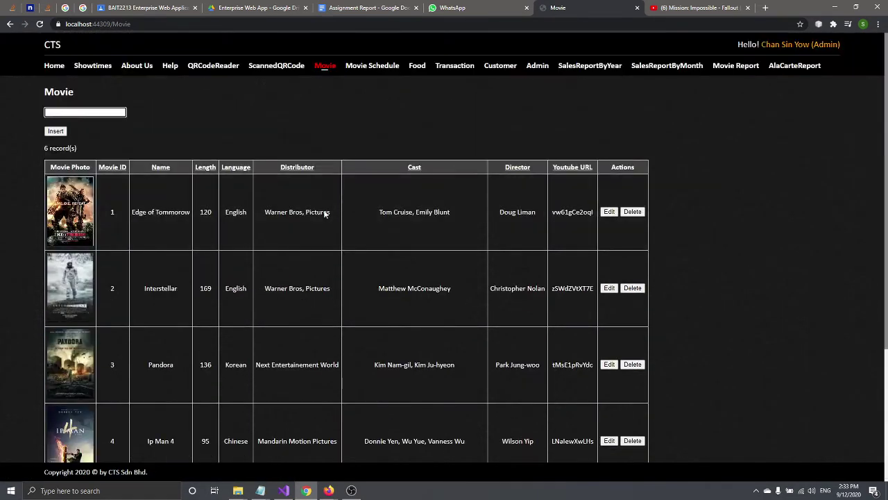
scroll(154, 225, down, 3)
scroll(589, 236, up, 3)
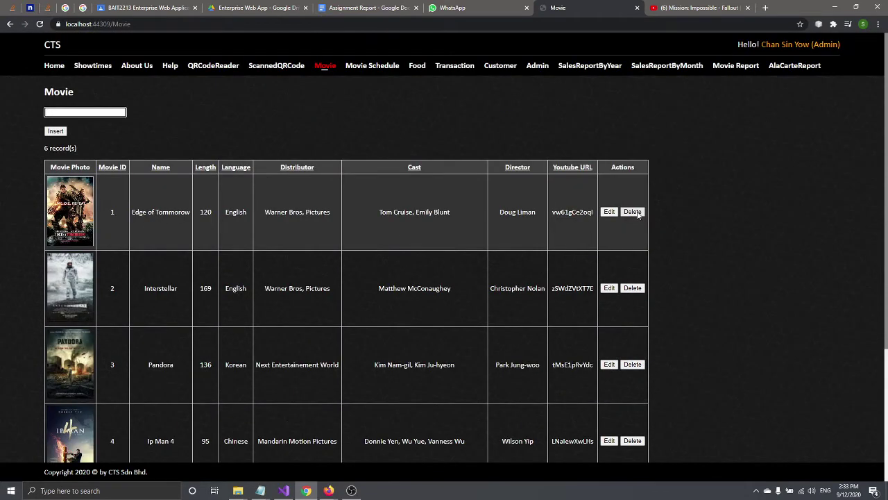
Bring up the Video 5 notes and snap the Notepad window to the left half
mouse_move(261, 490)
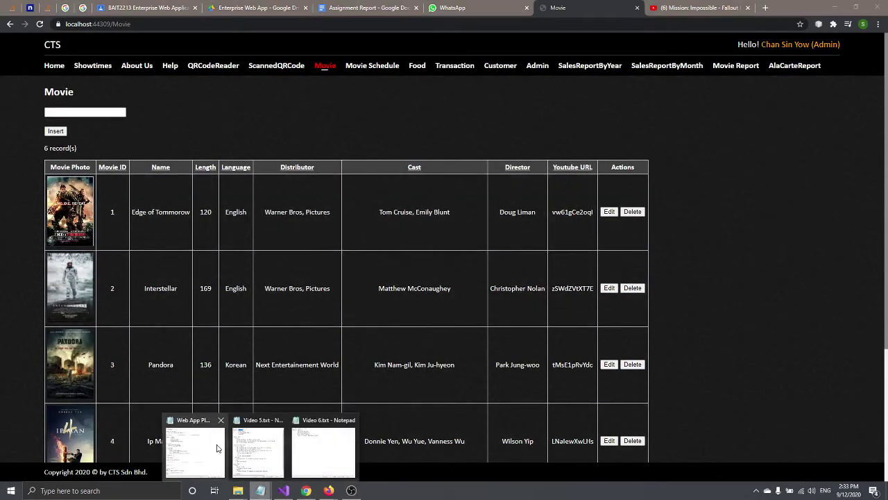
mouse_move(217, 447)
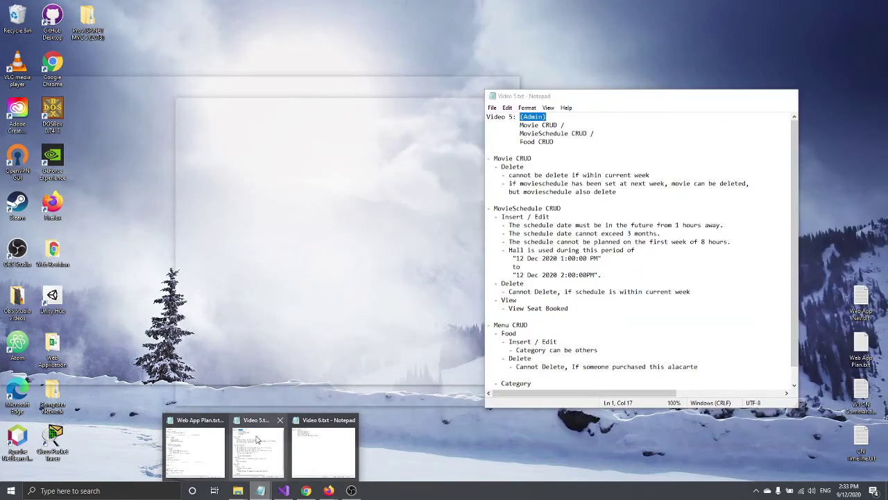
click(256, 445)
drag(652, 95, 2, 128)
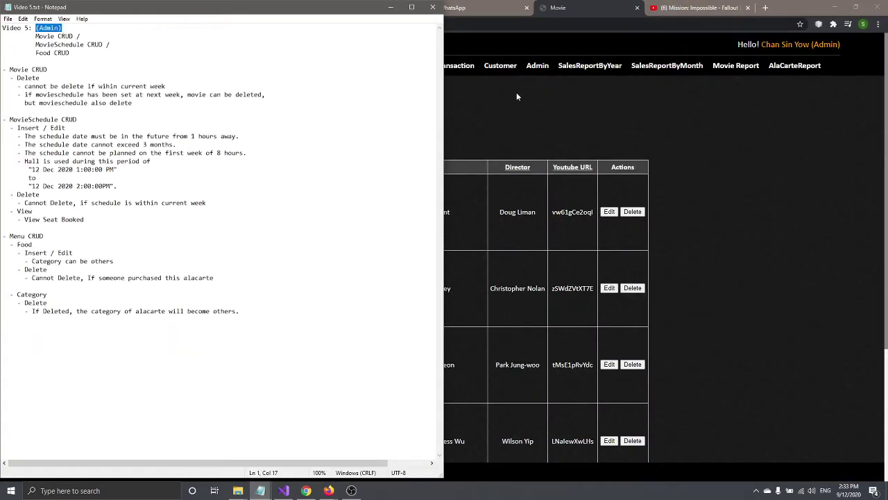
Highlight the Movie delete rule and its current-week condition, then return to the Movie page
click(140, 183)
click(85, 86)
drag(23, 86, 194, 86)
click(194, 86)
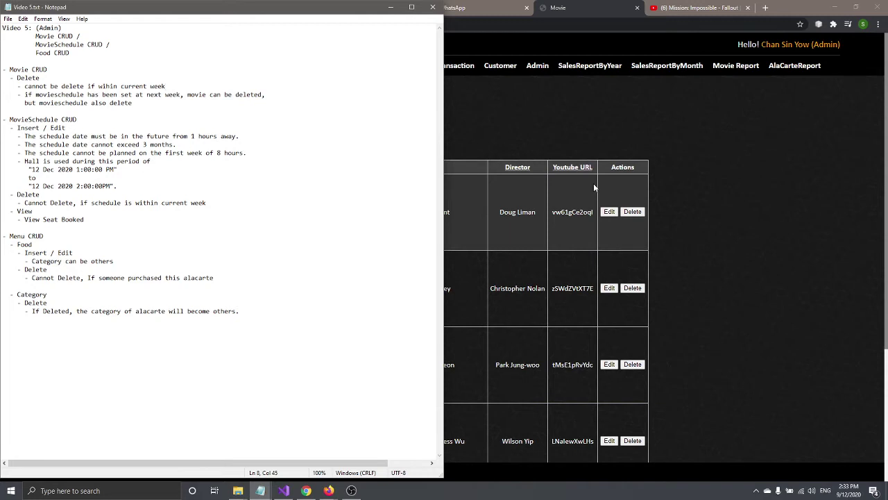
drag(178, 86, 94, 86)
click(170, 86)
click(547, 138)
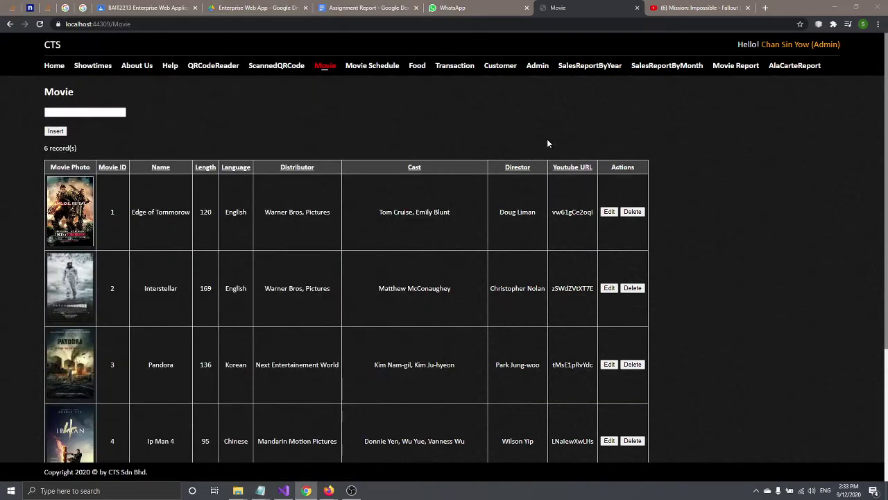
Attempt to delete Edge of Tommorow and highlight the refusal message
click(633, 213)
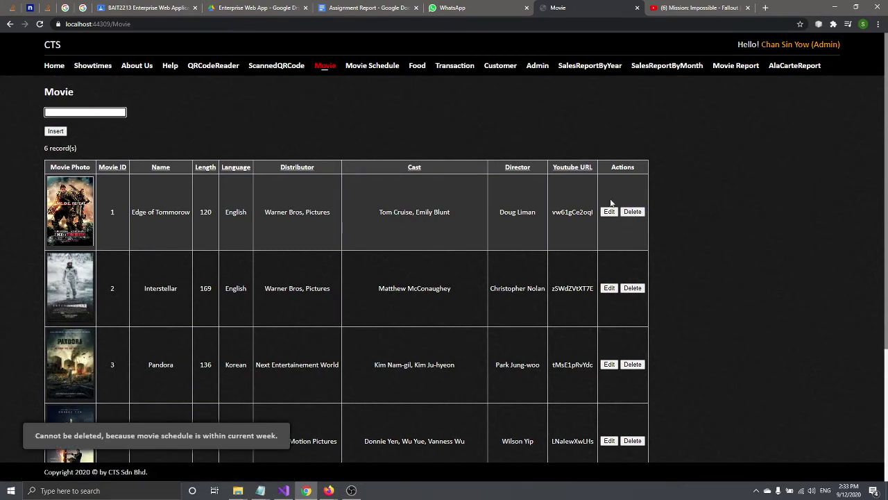
drag(36, 435, 72, 435)
drag(149, 433, 493, 377)
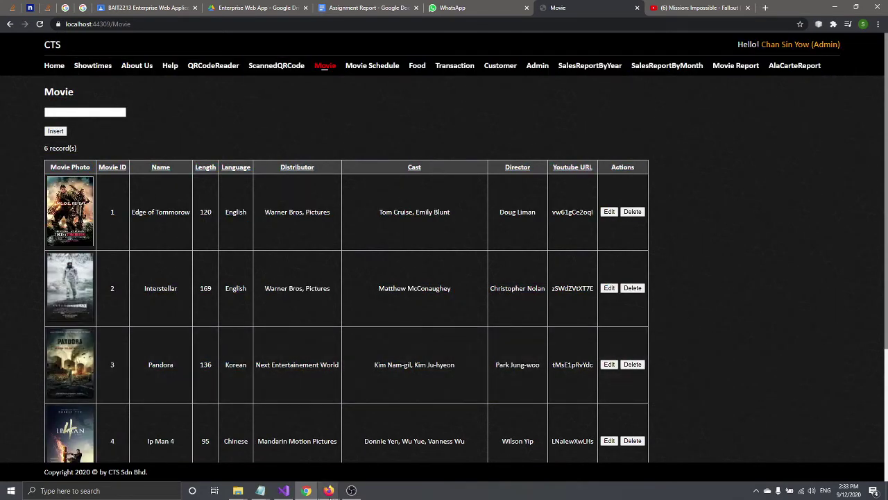
Check the movie's schedule on the Firefox Showtimes page, then review the Movie list again
mouse_move(329, 491)
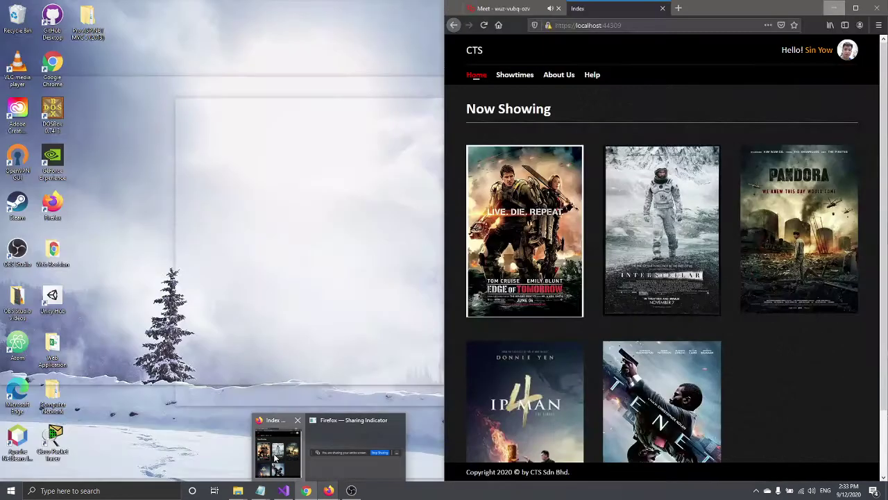
click(357, 451)
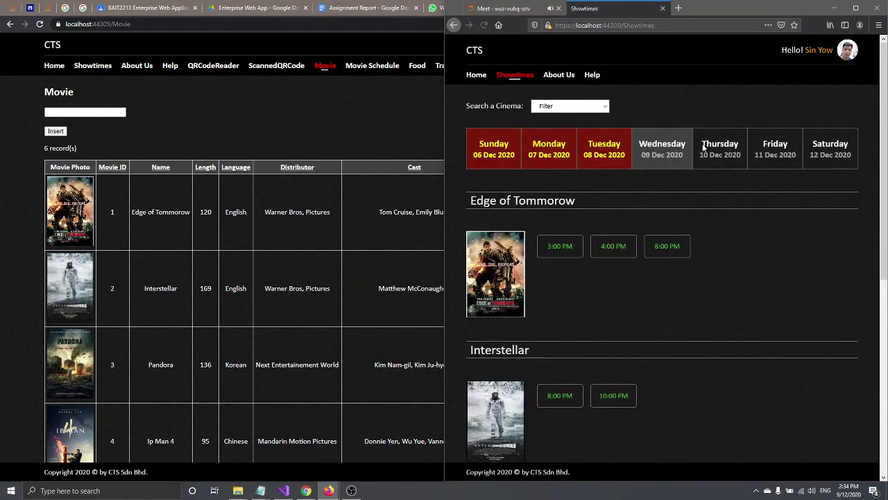
scroll(703, 147, down, 3)
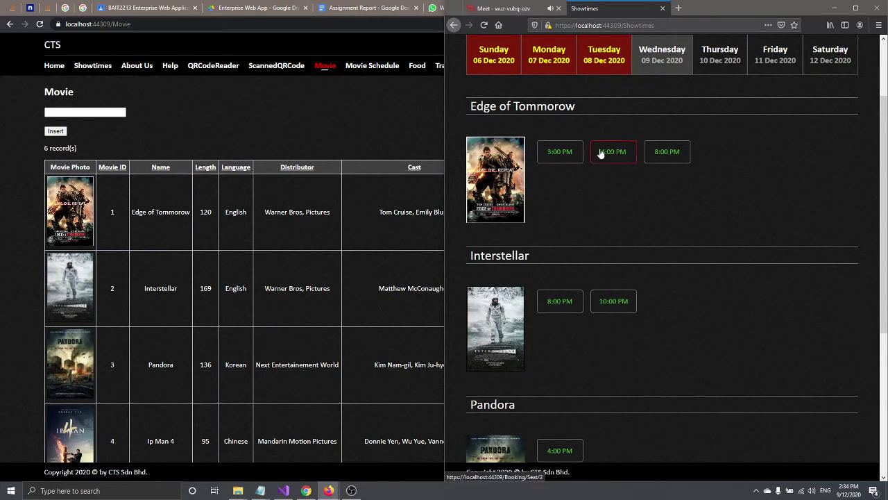
click(3, 267)
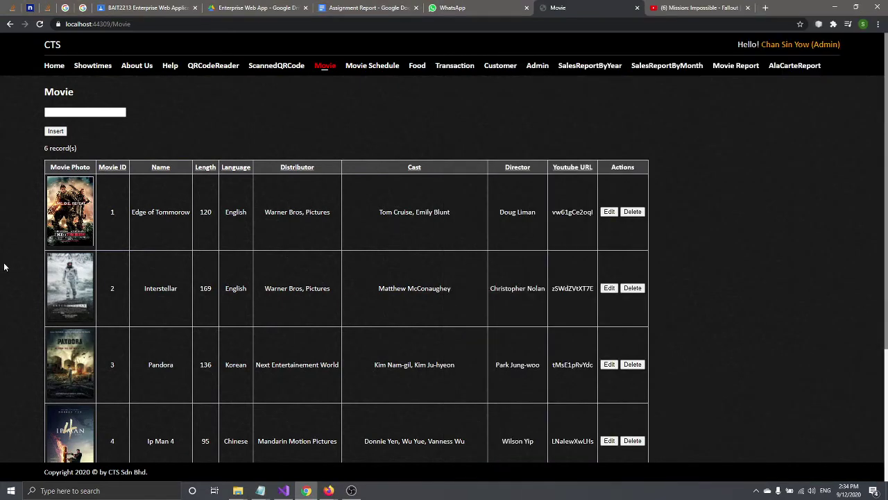
scroll(305, 253, down, 3)
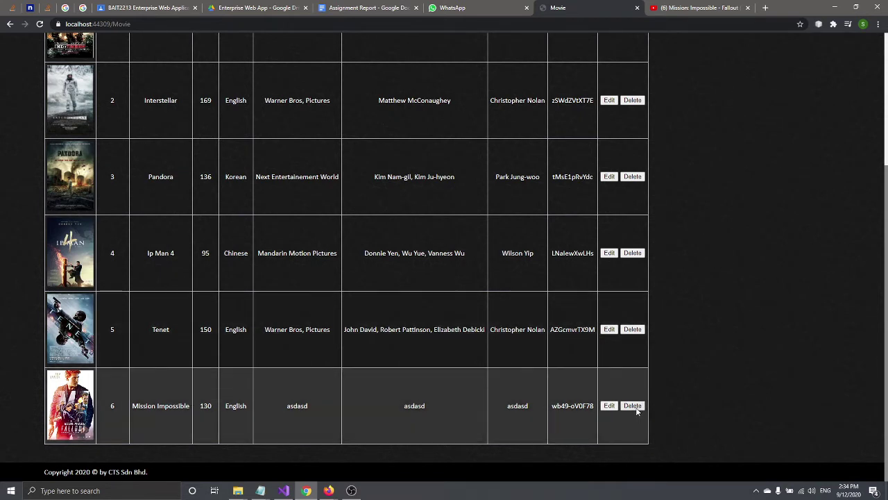
scroll(649, 367, up, 1)
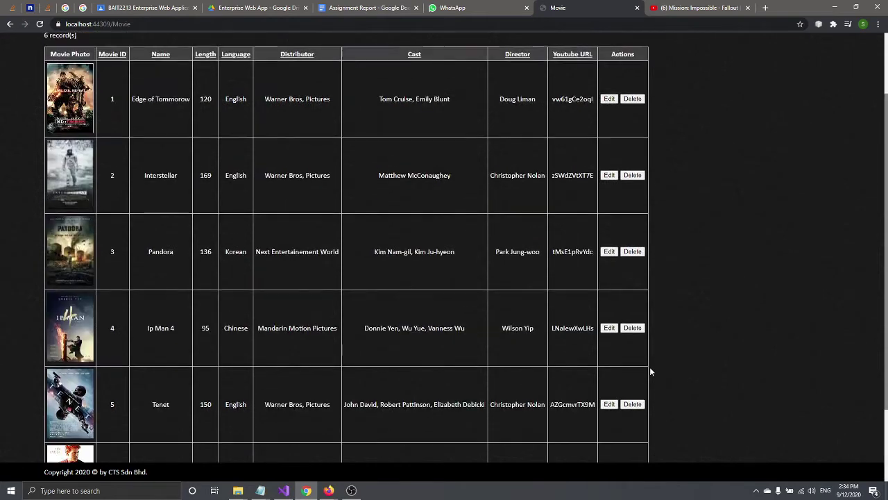
scroll(649, 367, down, 1)
scroll(646, 386, up, 3)
scroll(646, 387, down, 3)
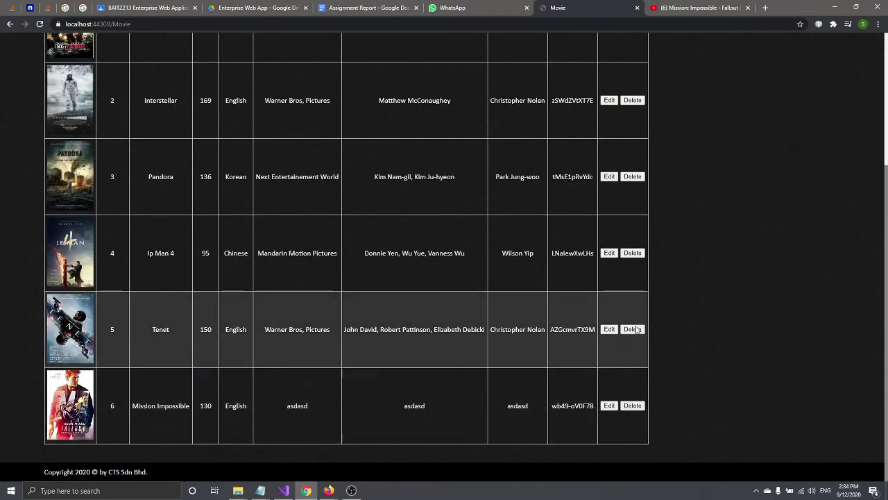
scroll(646, 386, up, 3)
mouse_move(261, 489)
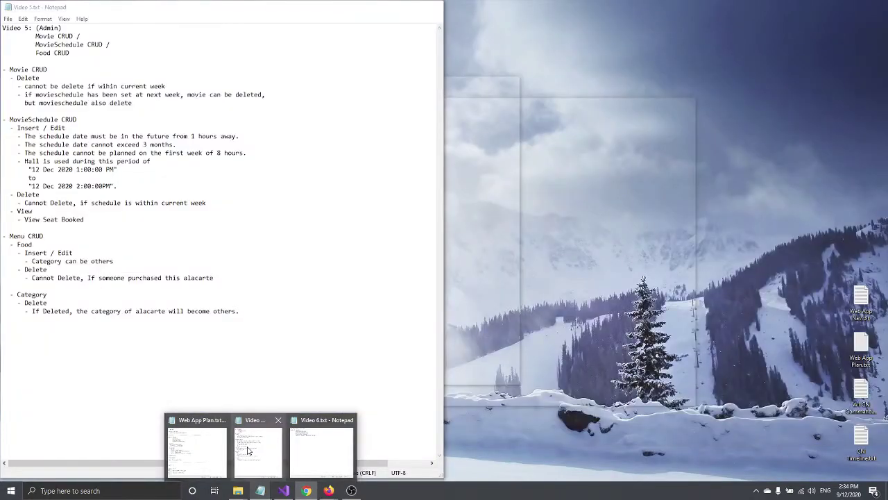
Highlight the current-week delete restriction and the next-week deletion rule in the notes
click(248, 452)
drag(168, 84, 33, 86)
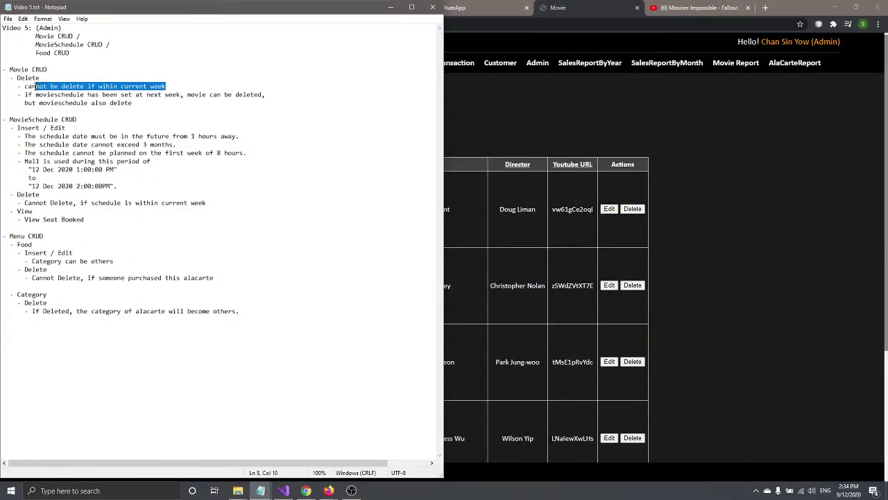
click(139, 94)
shift+click(182, 97)
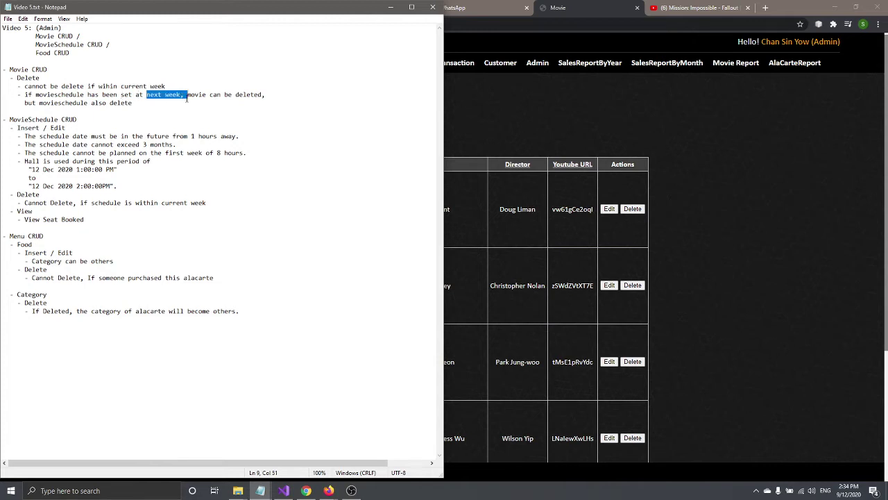
drag(187, 95, 264, 94)
drag(139, 102, 26, 104)
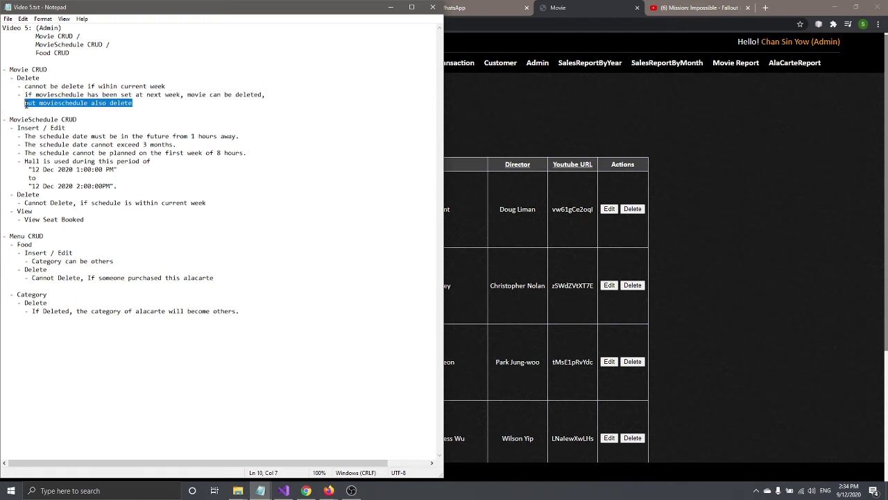
click(155, 101)
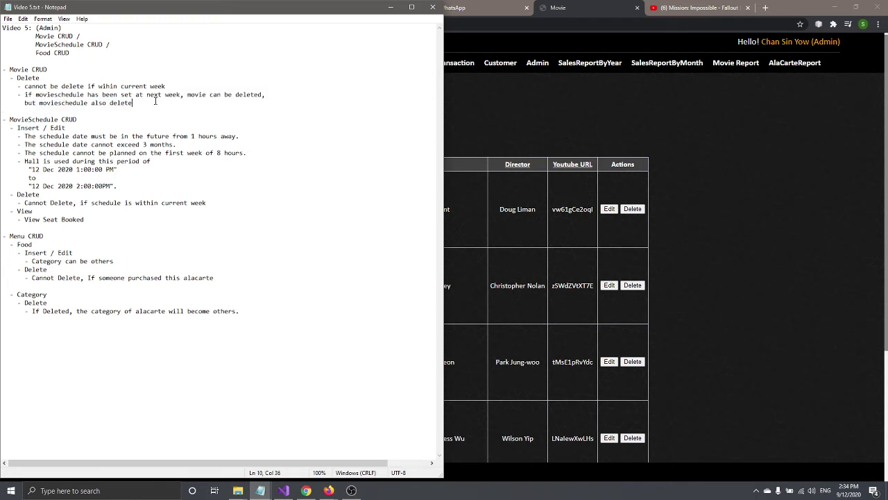
Highlight the Movie CRUD section and MovieSchedule CRUD heading, then return to the Movie page
drag(13, 65, 133, 104)
click(136, 103)
drag(3, 120, 6, 120)
drag(14, 119, 48, 129)
click(521, 128)
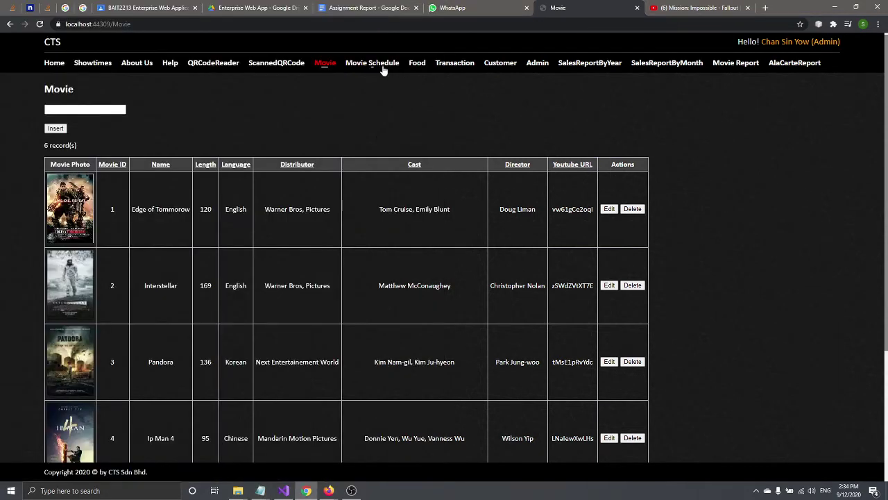
Go to Movie Schedule and open the Insert form with its current-week edit warning
click(383, 67)
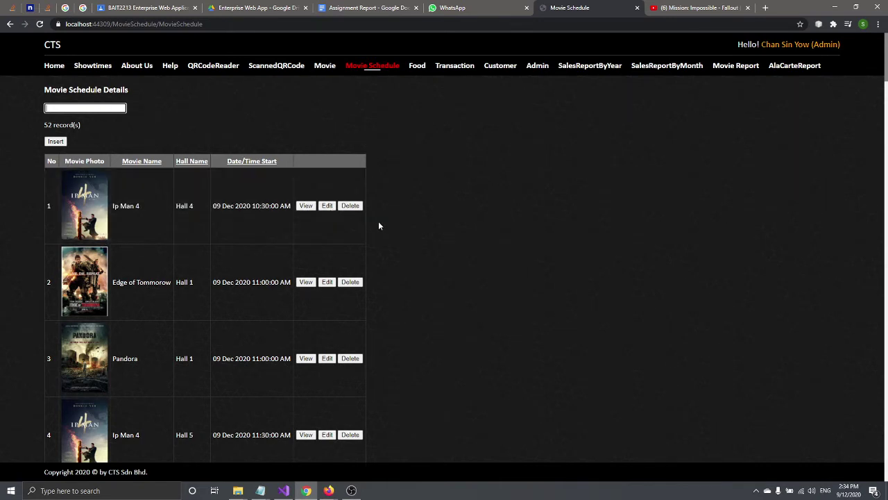
click(56, 141)
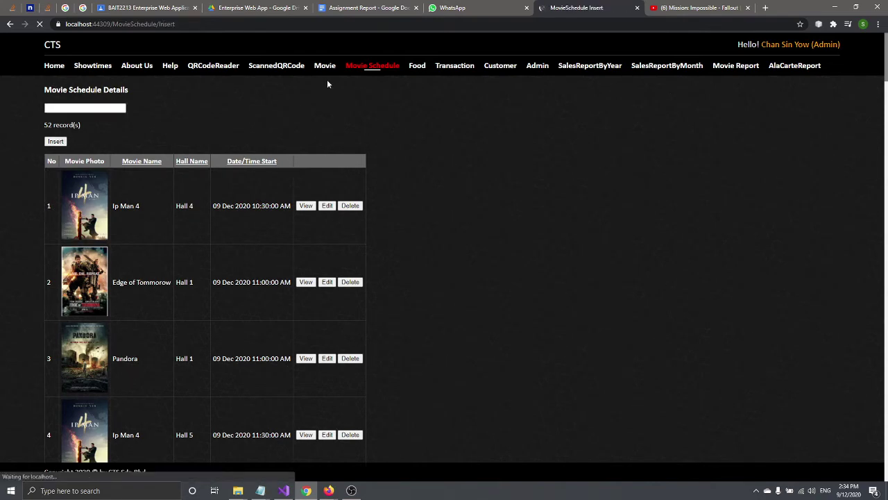
mouse_move(260, 490)
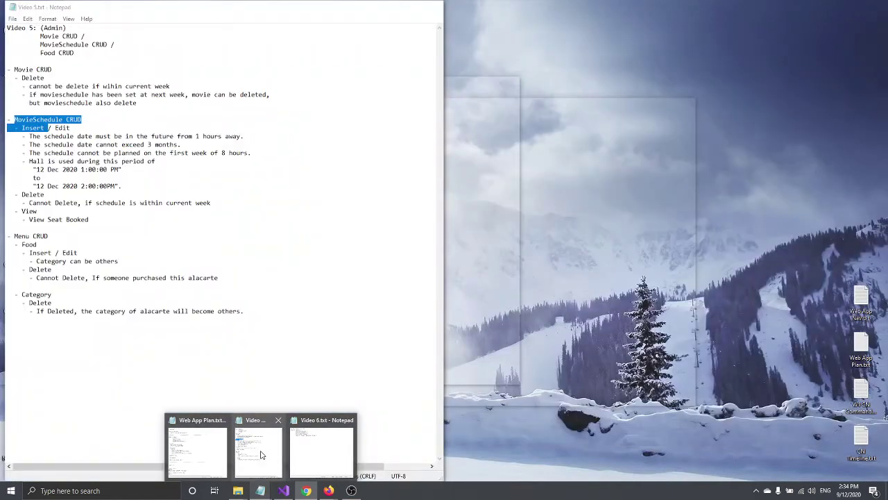
click(258, 450)
mouse_move(750, 14)
mouse_down()
mouse_move(850, 22)
mouse_move(747, 21)
mouse_up()
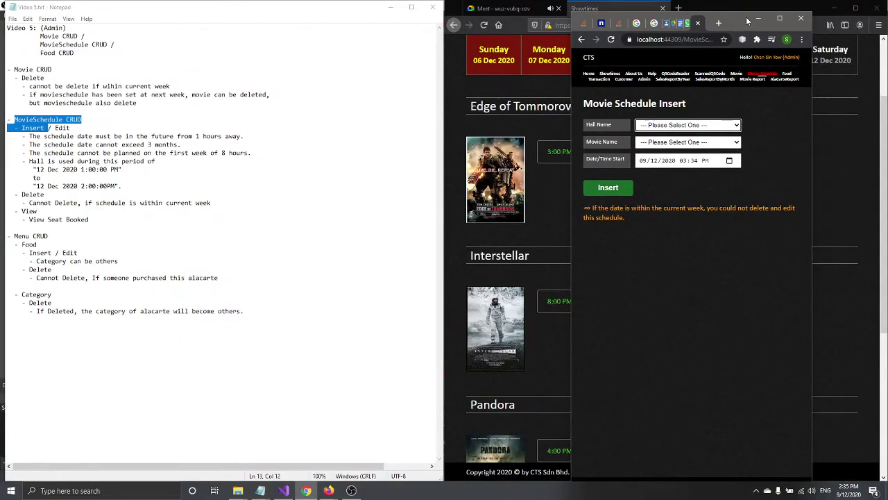
double_click(62, 128)
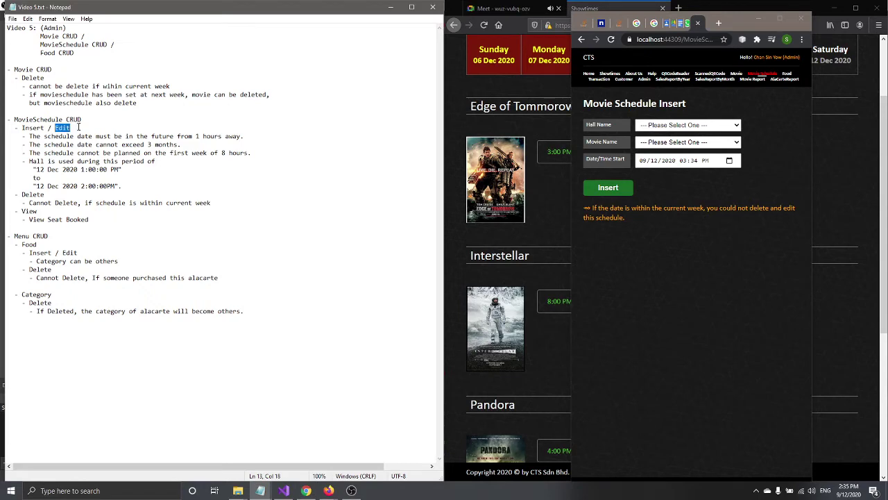
drag(568, 120, 454, 120)
click(108, 136)
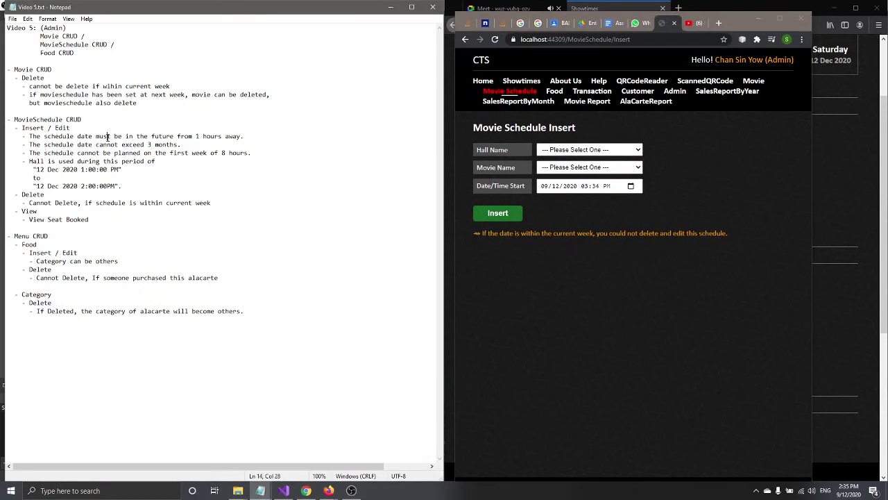
click(586, 149)
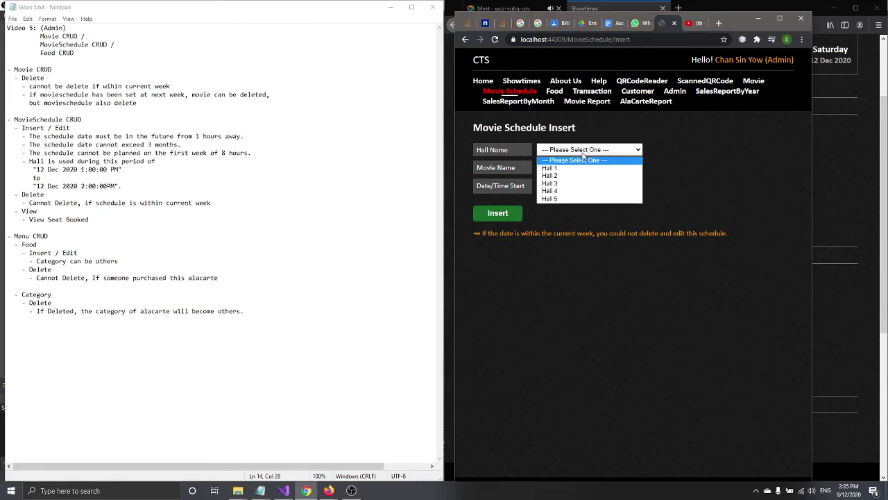
click(575, 175)
click(581, 151)
click(581, 151)
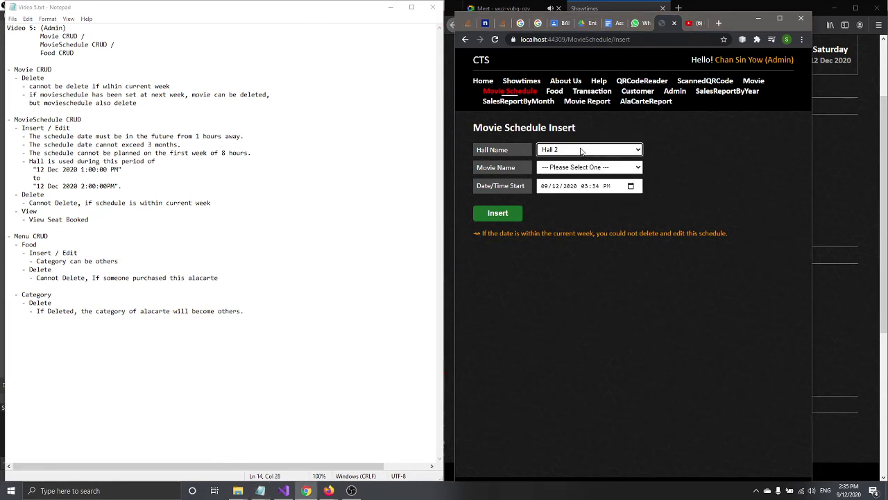
click(590, 168)
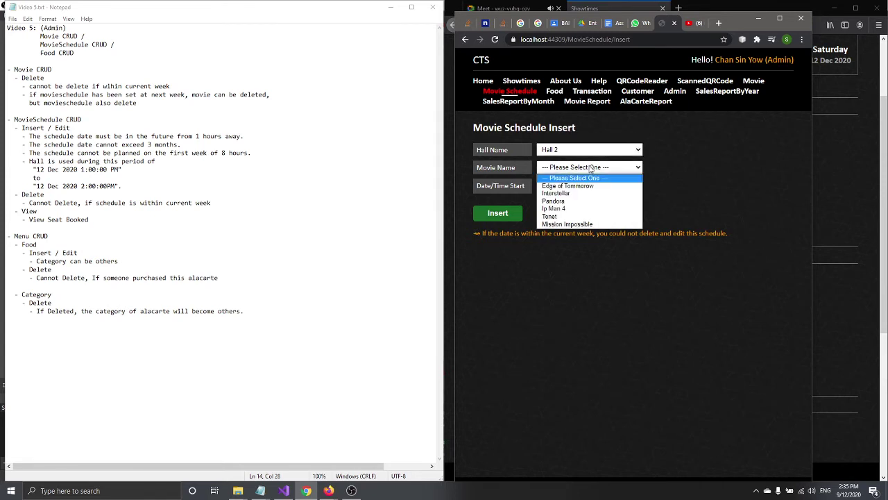
click(578, 224)
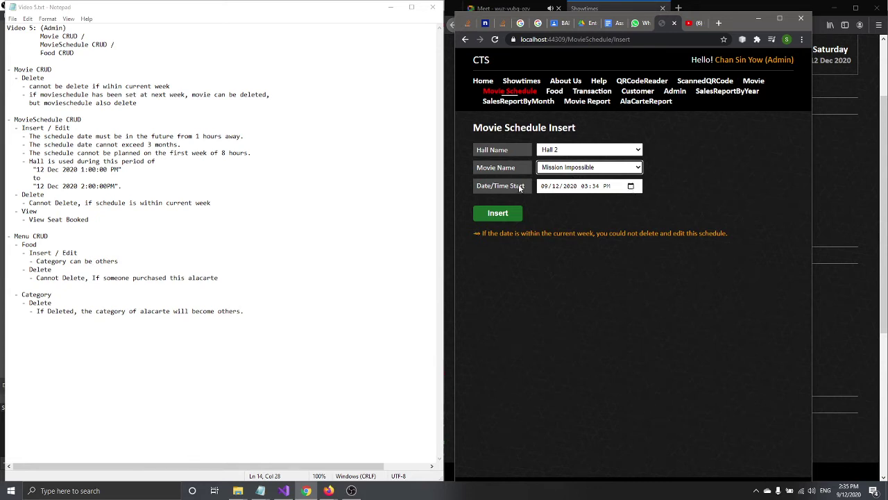
drag(482, 234, 735, 236)
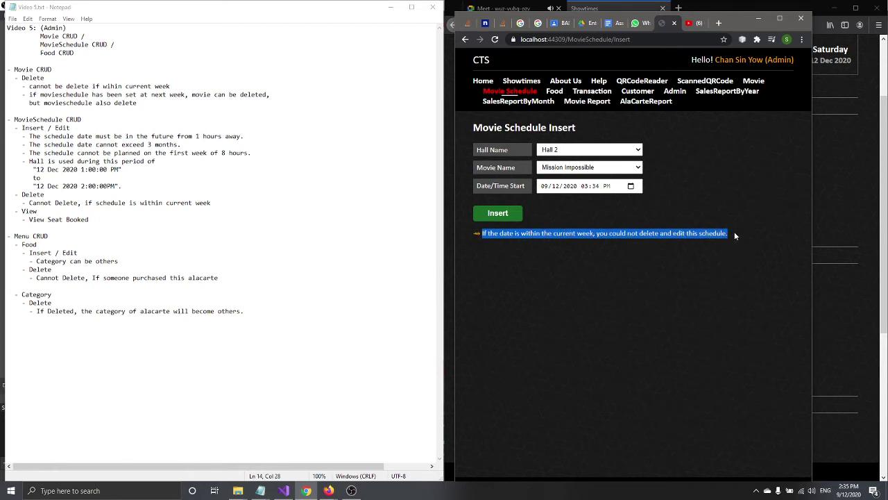
click(735, 235)
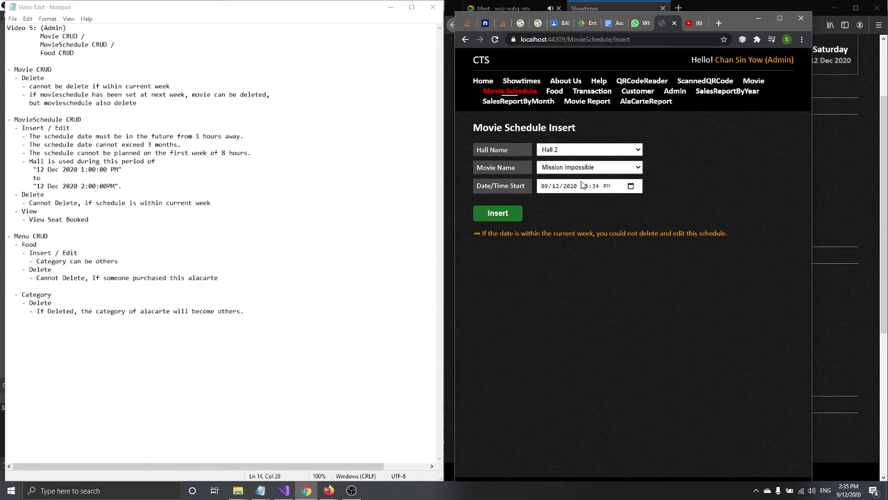
drag(29, 136, 283, 136)
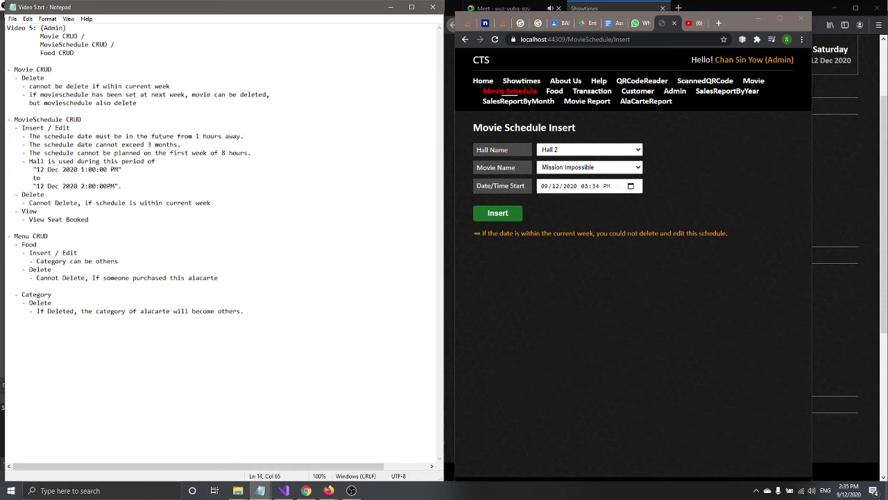
mouse_move(845, 493)
mouse_move(29, 144)
mouse_down()
mouse_move(172, 154)
mouse_move(193, 146)
mouse_move(29, 144)
mouse_up()
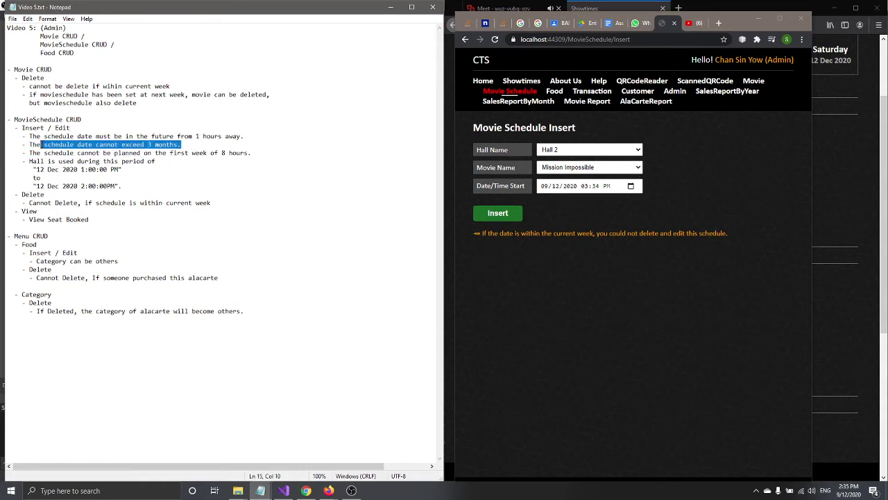
click(157, 134)
double_click(150, 144)
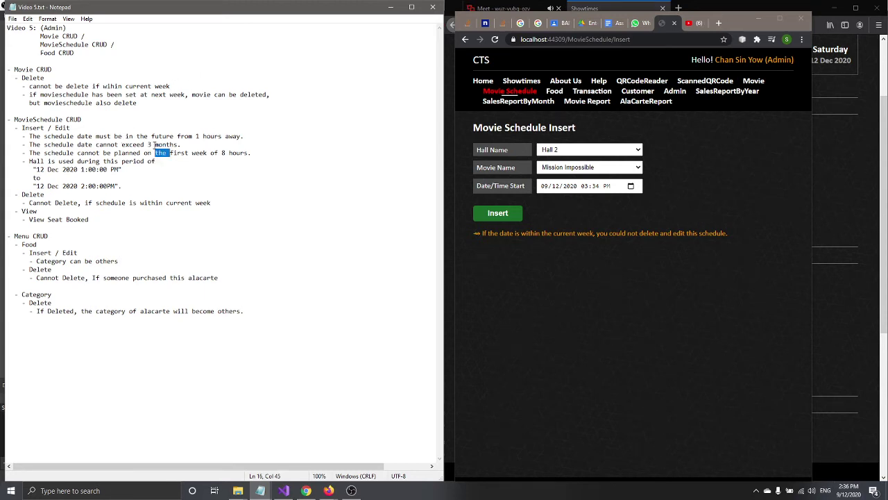
double_click(81, 144)
click(91, 152)
drag(29, 153, 256, 153)
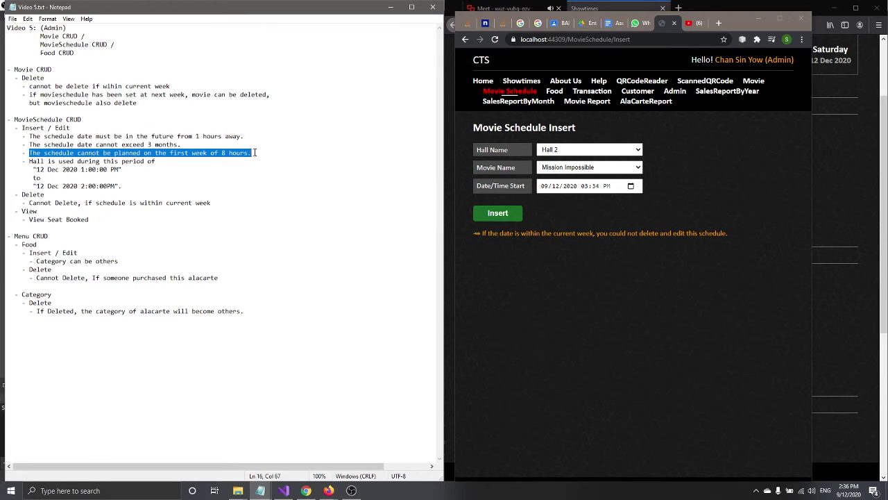
click(255, 152)
double_click(61, 144)
double_click(201, 152)
double_click(238, 153)
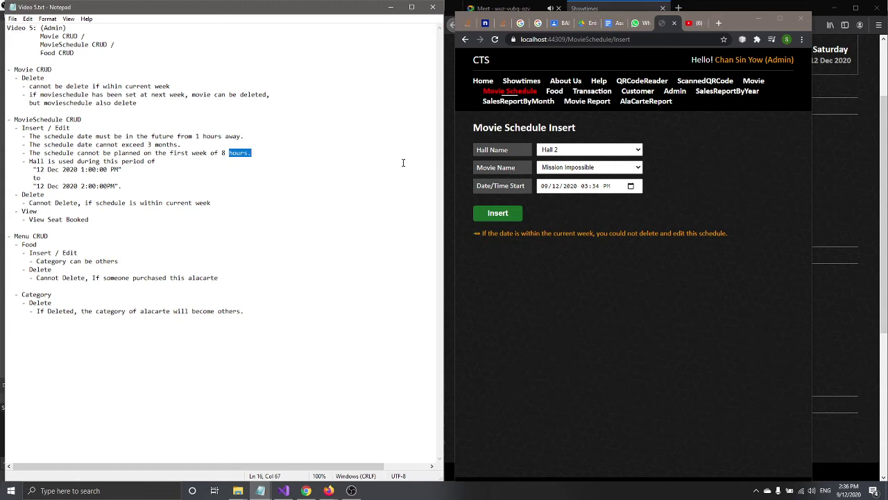
click(238, 153)
click(255, 154)
drag(214, 153, 258, 152)
mouse_move(328, 490)
mouse_move(274, 448)
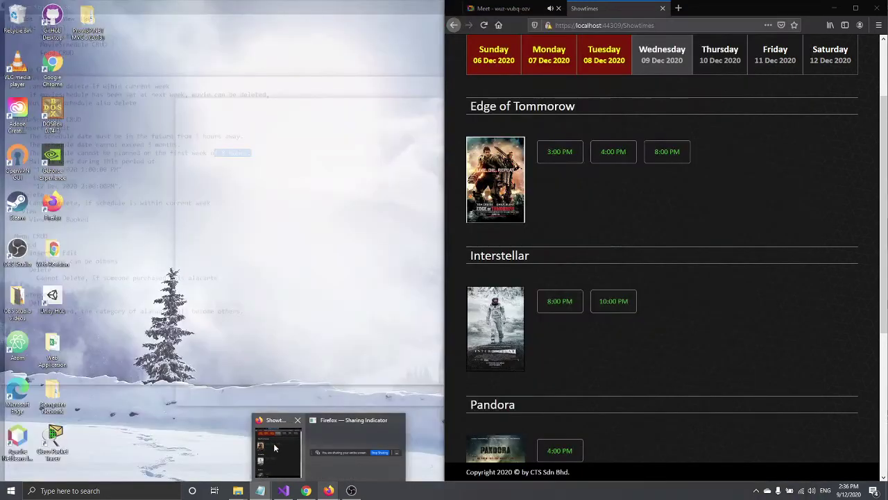
click(731, 101)
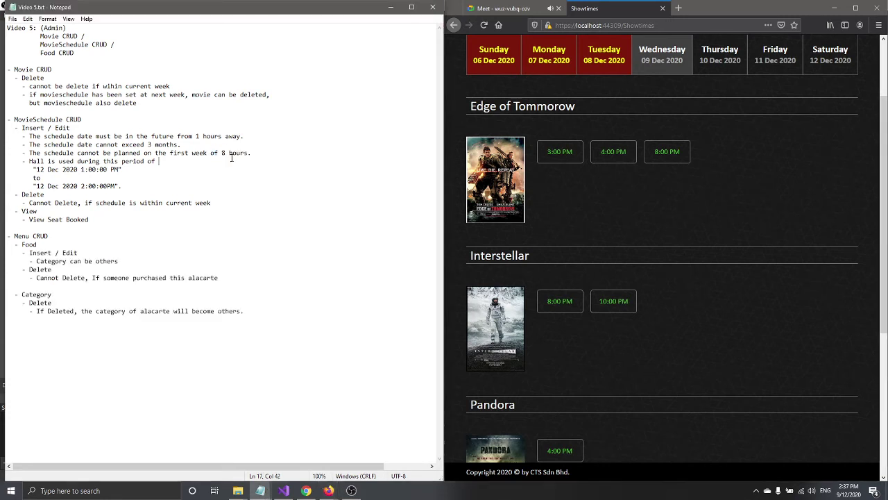
click(258, 153)
key(Down)
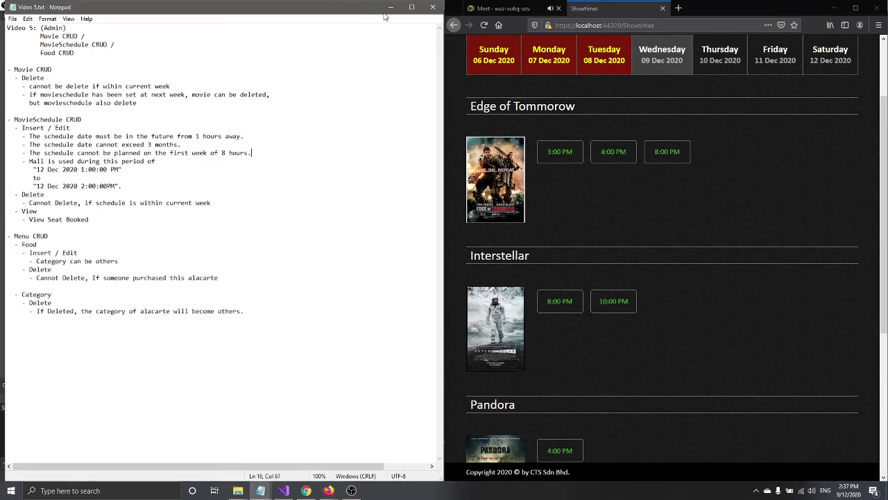
key(ctrl+Left)
key(ctrl+Left)
key(ctrl+Left)
key(ctrl+Left)
key(ctrl+Left)
key(ctrl+Left)
key(ctrl+Left)
key(Left)
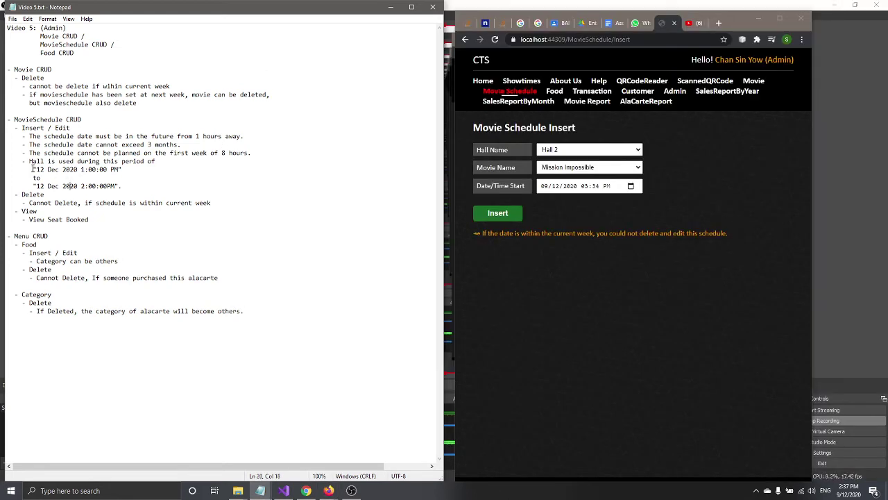
drag(6, 161, 126, 169)
click(140, 180)
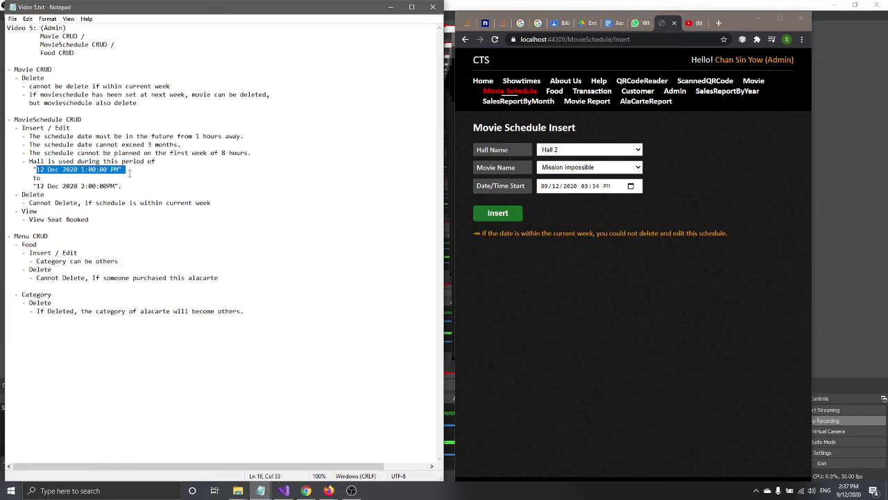
Review the 12 Dec 2020 1:00–2:00 PM hall-clash times in the notes
key(Right)
drag(32, 186, 171, 187)
click(170, 187)
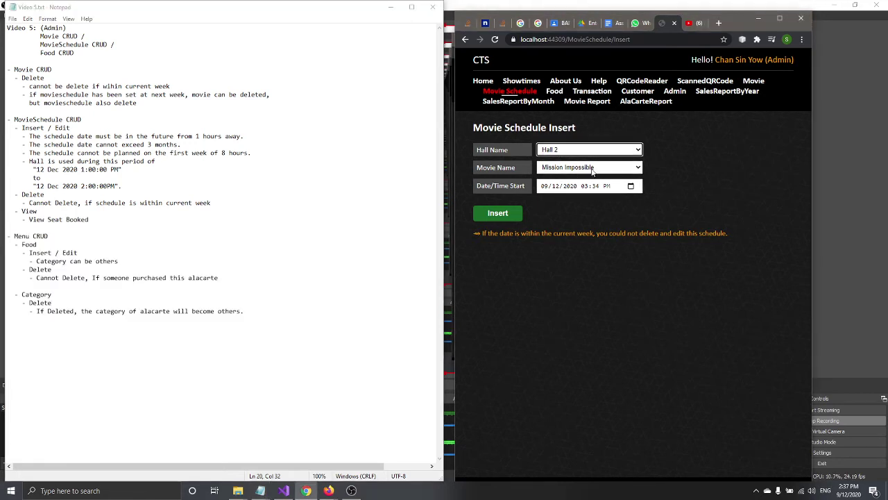
click(592, 169)
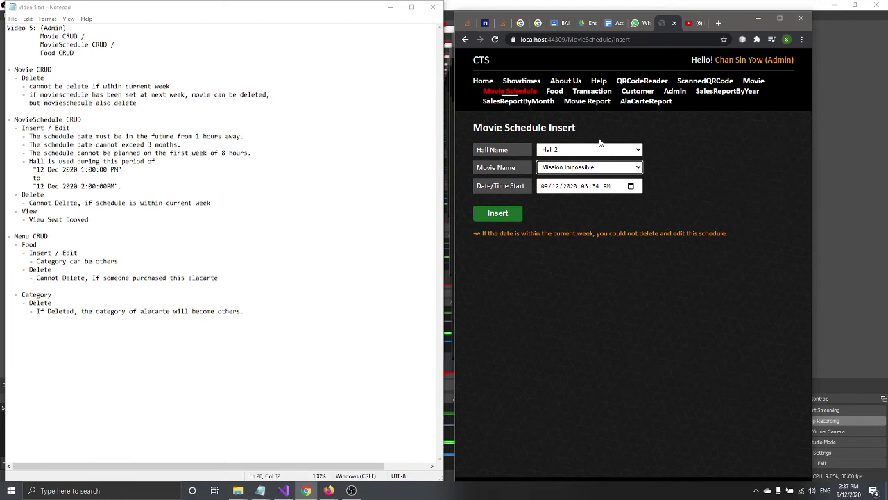
click(141, 180)
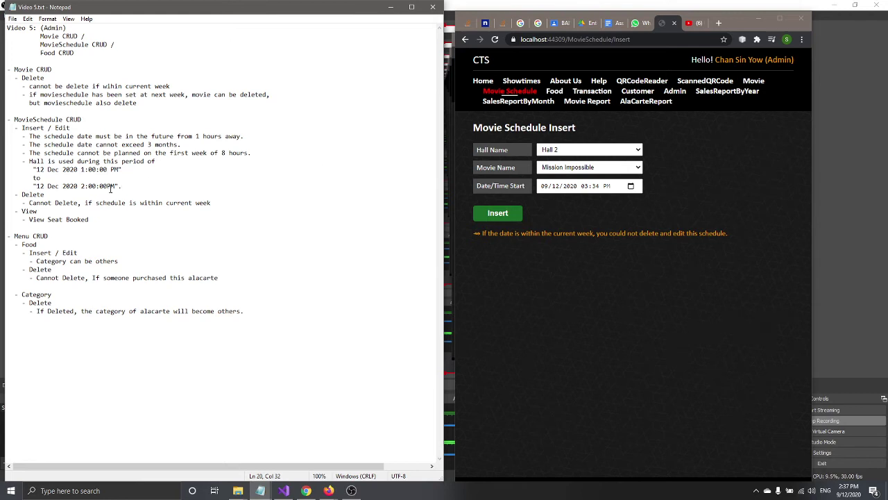
Insert the Hall 2 Mission Impossible schedule starting 10/12/2020 03:34 PM
click(633, 175)
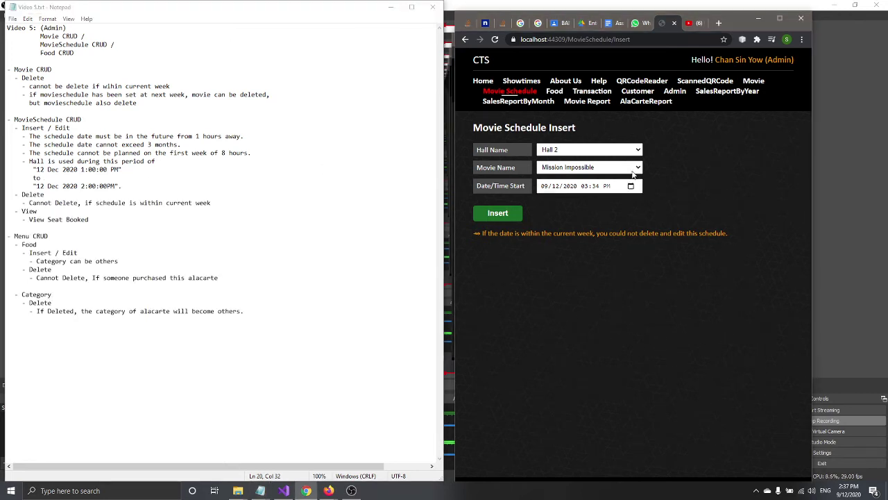
click(631, 186)
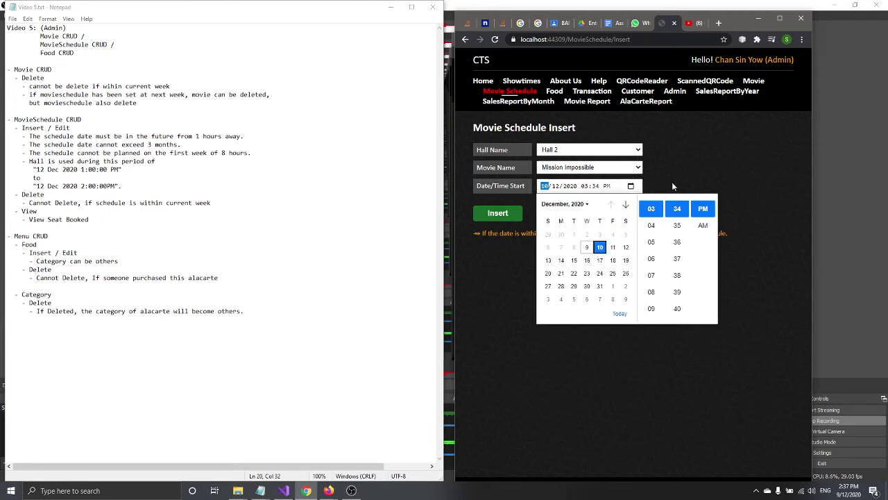
click(706, 148)
click(497, 213)
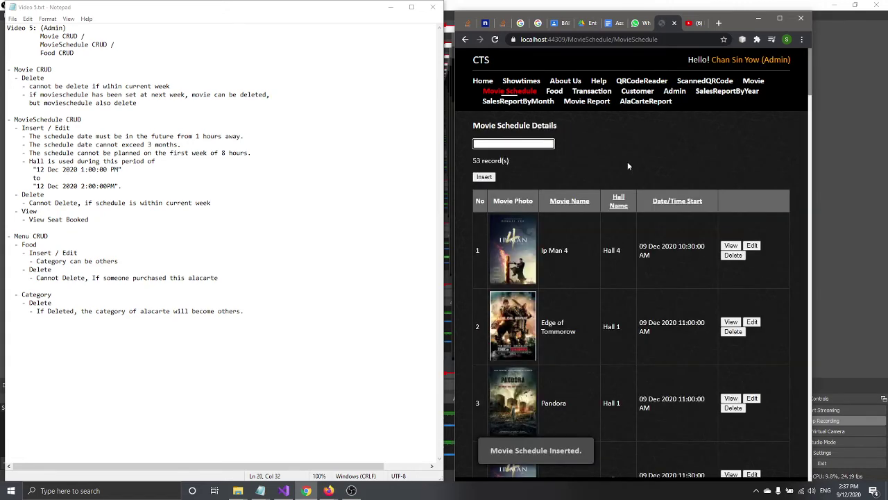
Check the 53-record schedule list, then open row 1's Ip Man 4 seat view
scroll(628, 165, down, 3)
scroll(628, 166, down, 10)
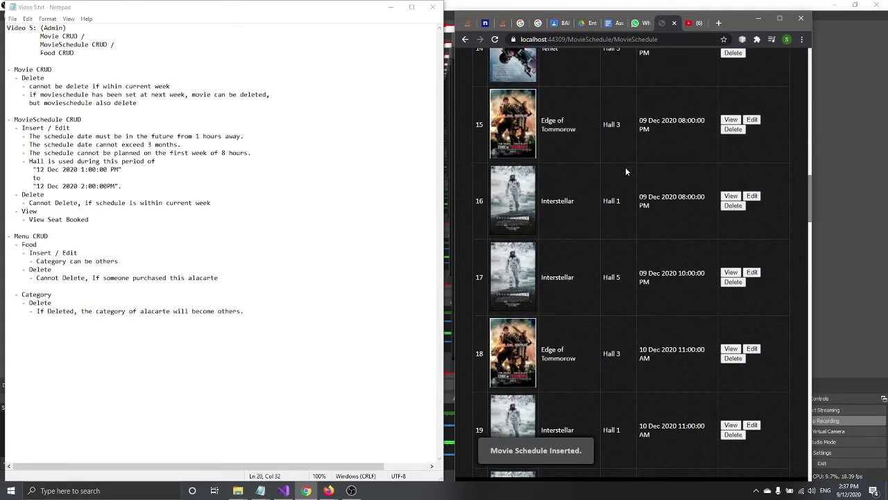
scroll(625, 171, up, 15)
scroll(625, 171, up, 2)
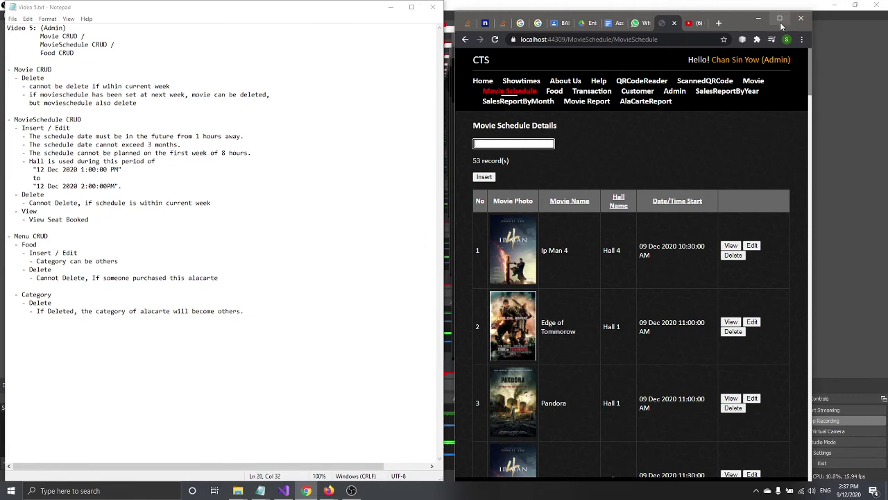
click(731, 245)
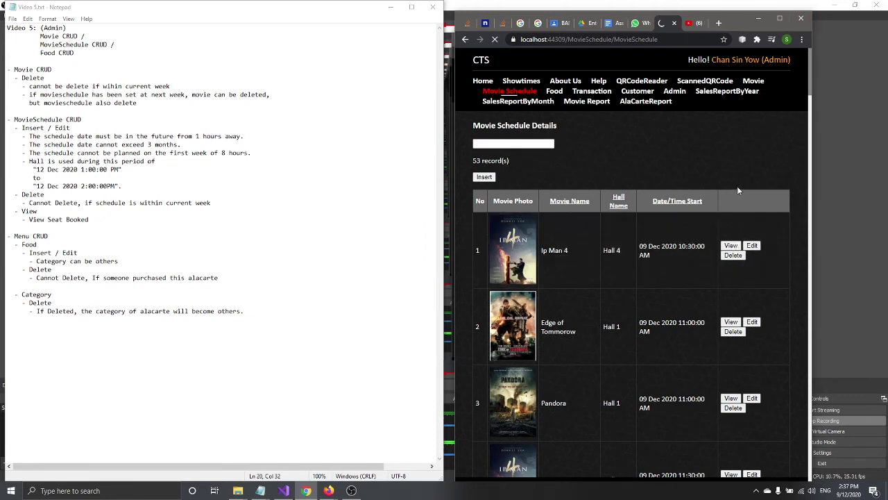
Maximize Chrome, browse the Ip Man 4 Hall 4 booked seats, then go Back
click(779, 18)
scroll(583, 184, down, 3)
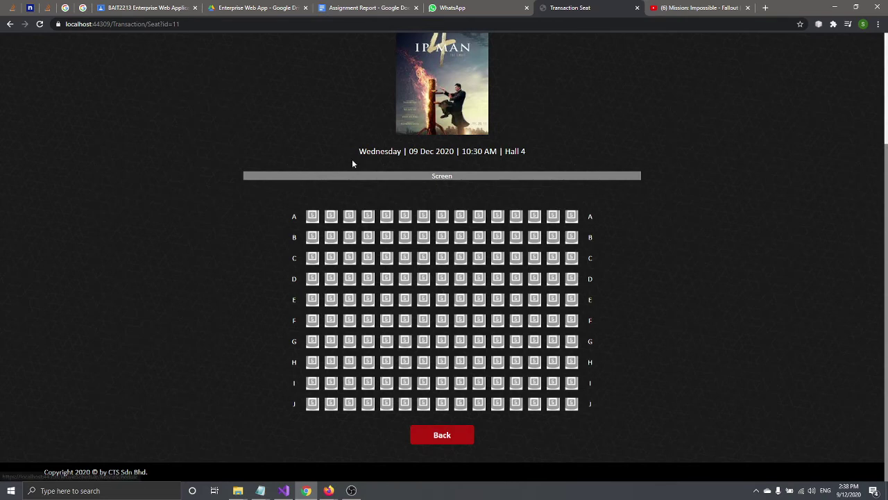
scroll(353, 159, up, 3)
scroll(402, 126, down, 2)
scroll(408, 124, up, 2)
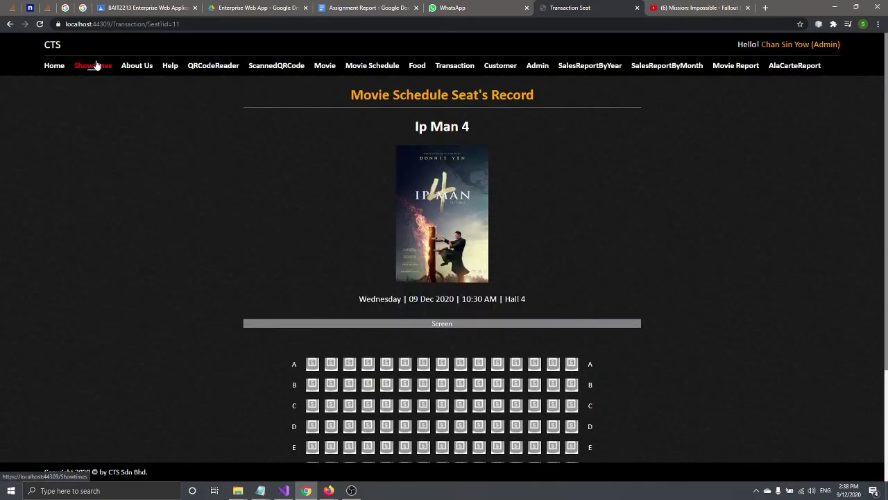
scroll(500, 161, down, 3)
click(445, 437)
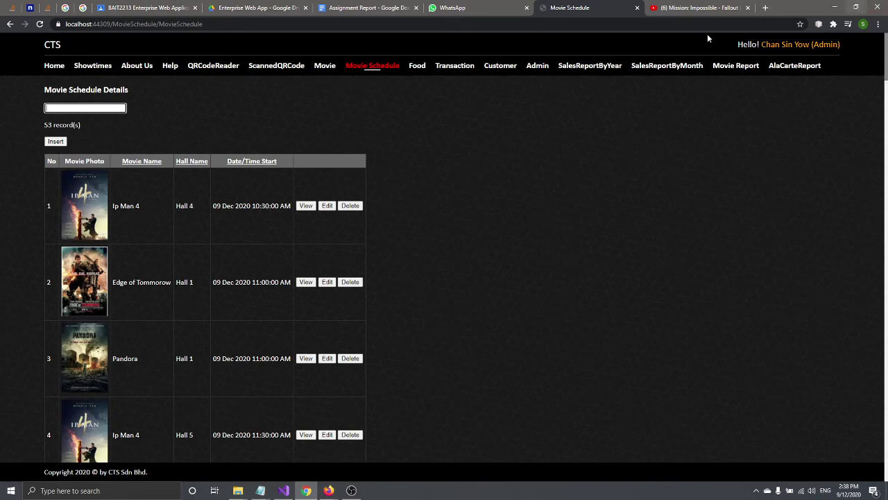
Snap the browser to the right with Notepad beside it on the left
drag(805, 10, 887, 49)
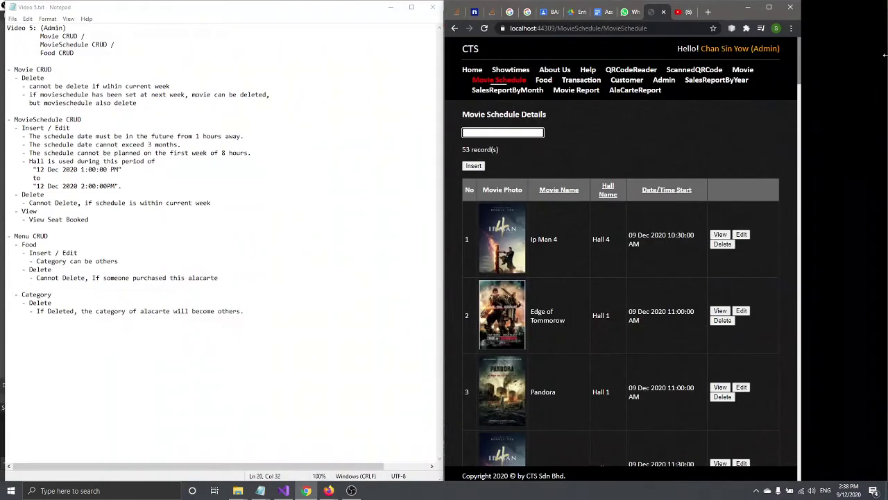
click(124, 163)
click(87, 202)
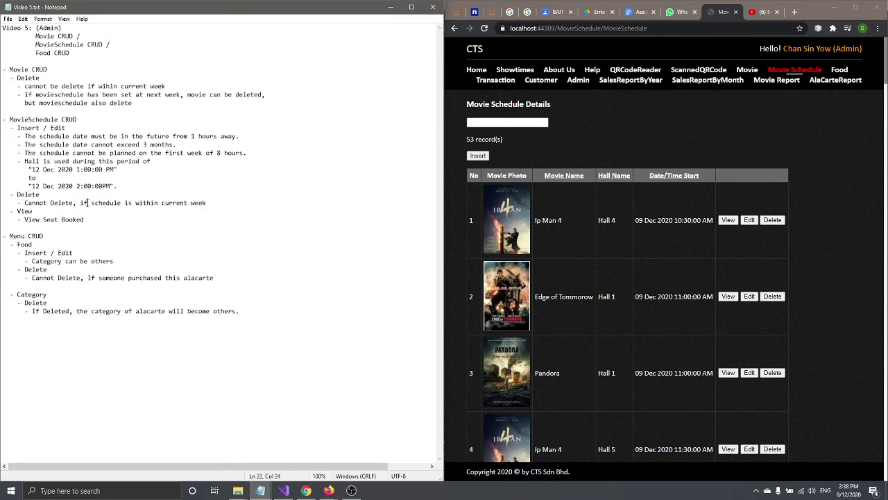
Highlight 'Cannot Delete', 'schedule' and 'current' in the current-week delete rule
shift+click(25, 202)
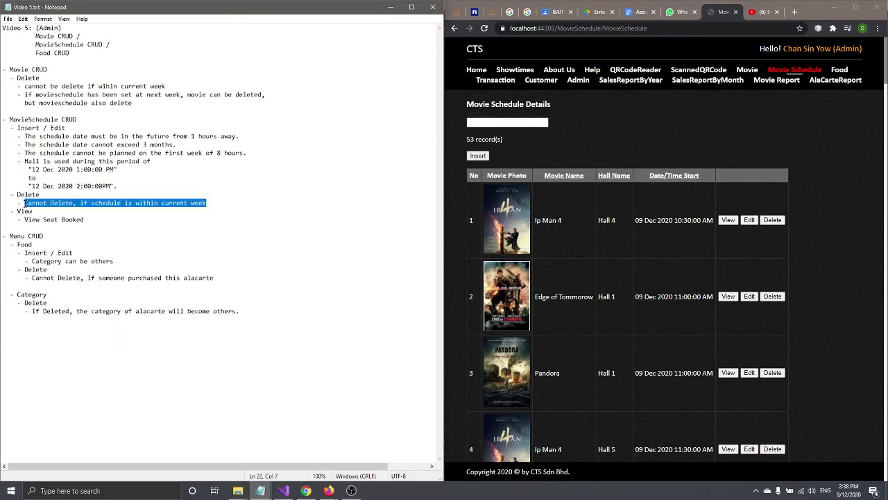
click(25, 203)
drag(25, 203, 75, 203)
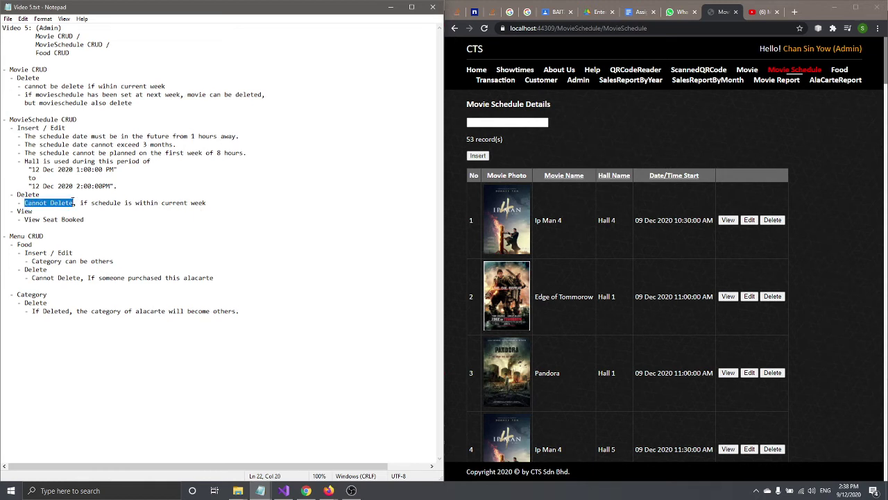
click(99, 203)
double_click(100, 203)
drag(162, 203, 187, 203)
click(218, 197)
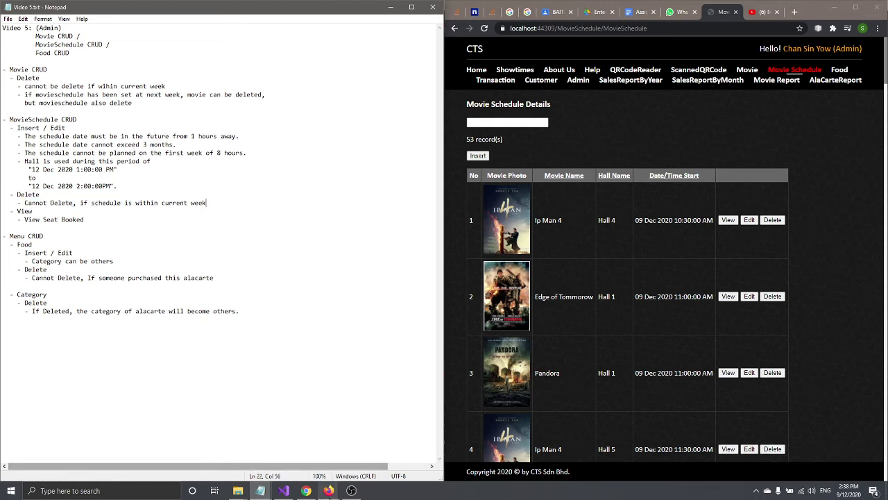
Look over the Firefox Showtimes page
mouse_move(328, 490)
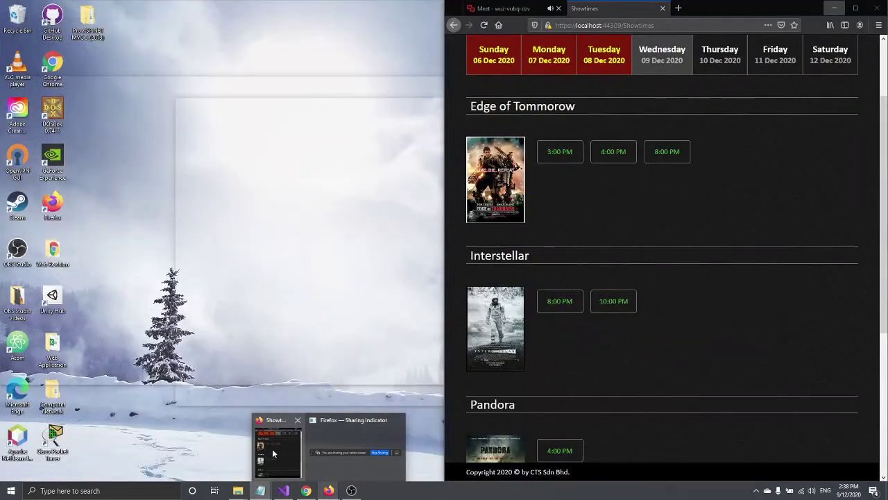
click(273, 454)
scroll(720, 84, up, 3)
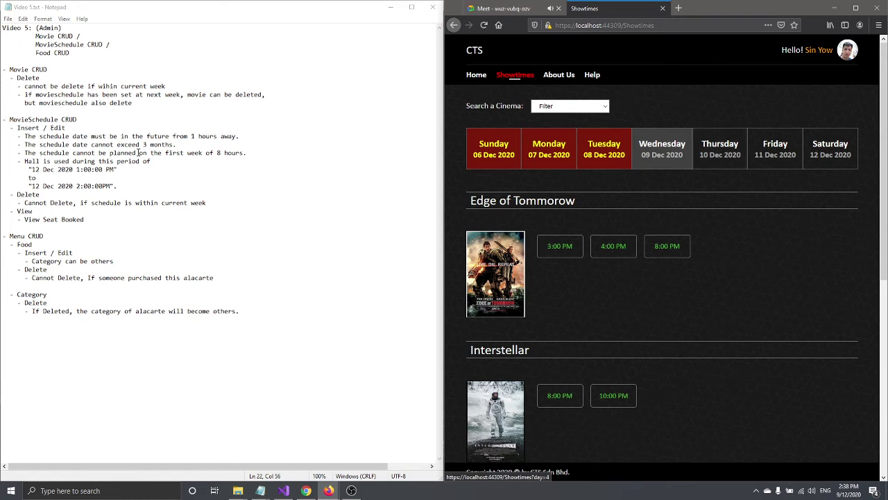
Move ' / Edit' from the Insert rule label to the Delete rule label
click(224, 202)
drag(224, 202, 26, 203)
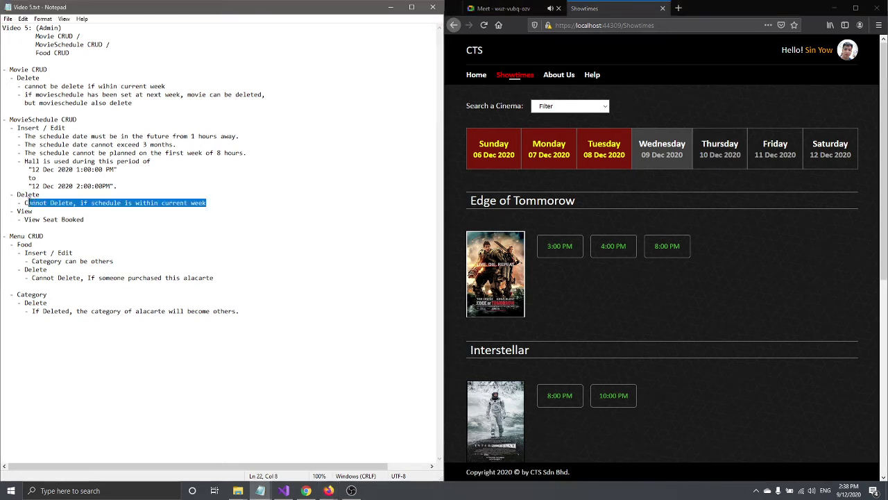
click(25, 203)
drag(67, 128, 39, 129)
click(69, 127)
key(BackSpace)
key(BackSpace)
key(BackSpace)
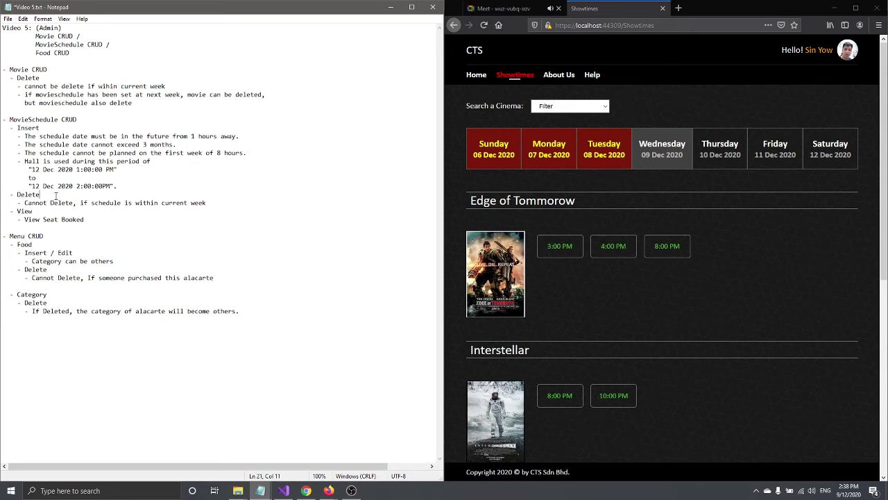
text(dit)
Add the rule '- Cannot Edit, if schedule is within current week' and return to Chrome
key(Return)
text(- Cannot F)
text(dit, if schedule is thin)
text(within current week)
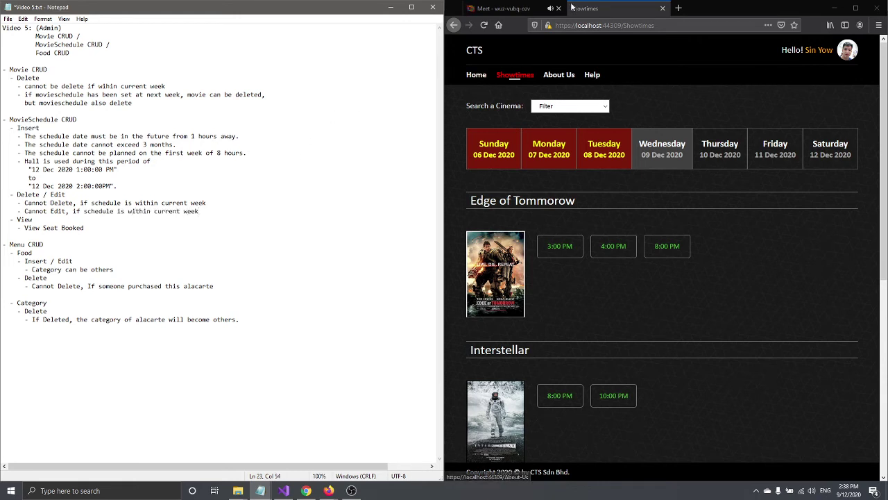
click(306, 491)
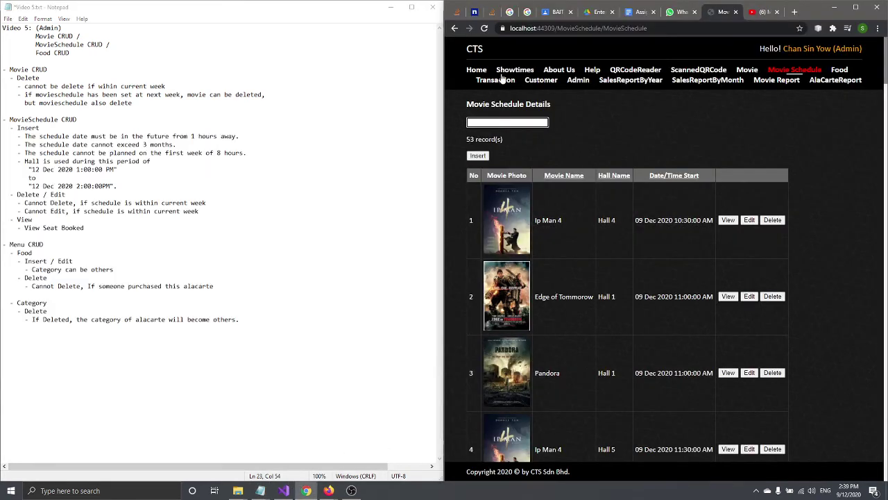
Open the schedule Insert form and set Date/Time Start to 31/12/2020 03:39 PM
click(477, 155)
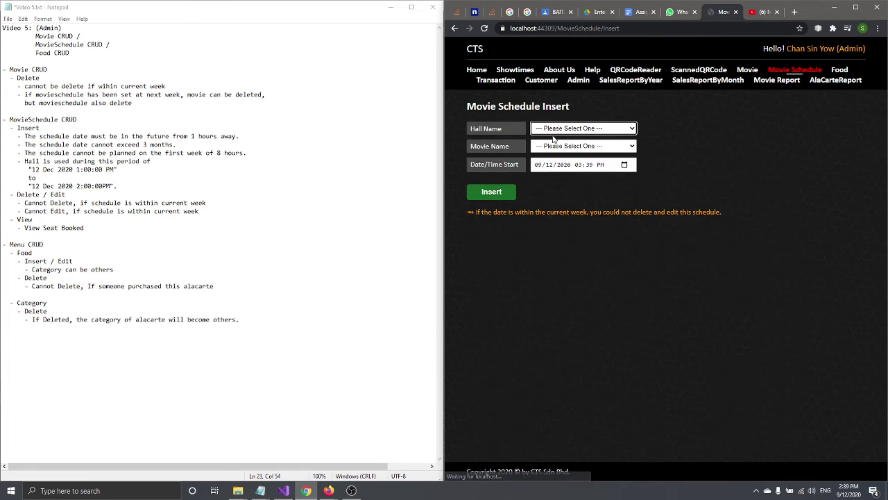
drag(476, 212, 720, 212)
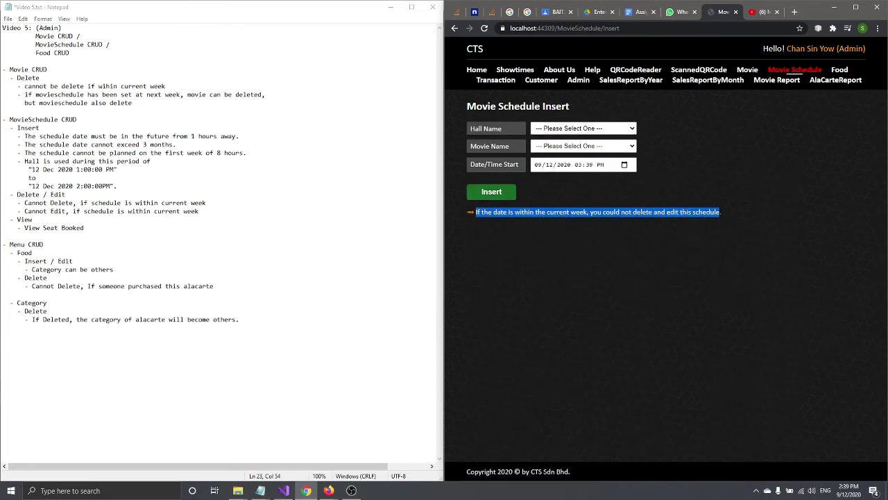
click(725, 212)
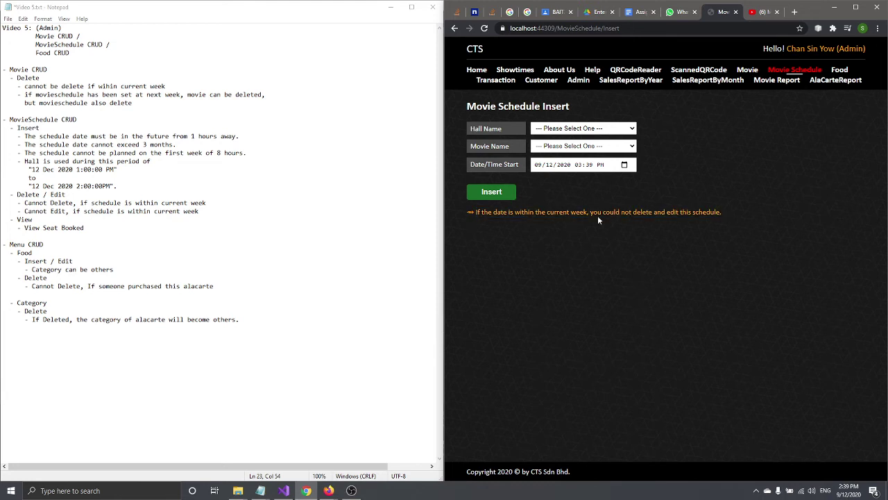
click(624, 166)
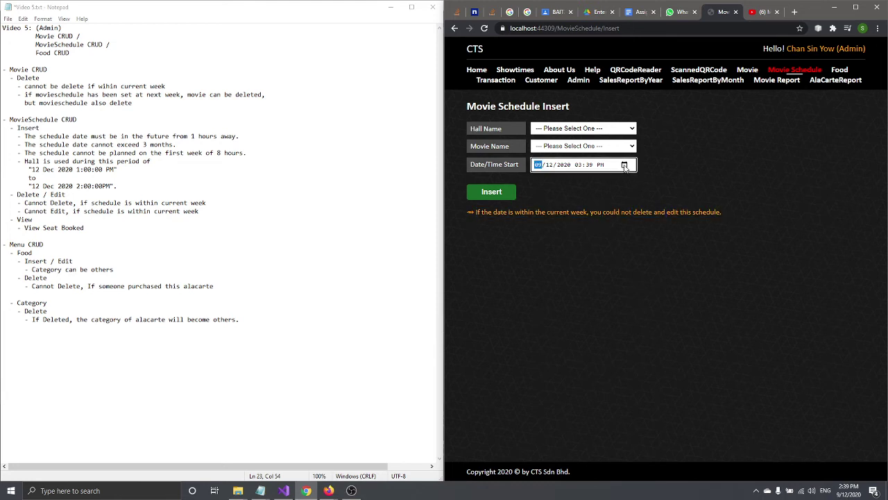
click(625, 166)
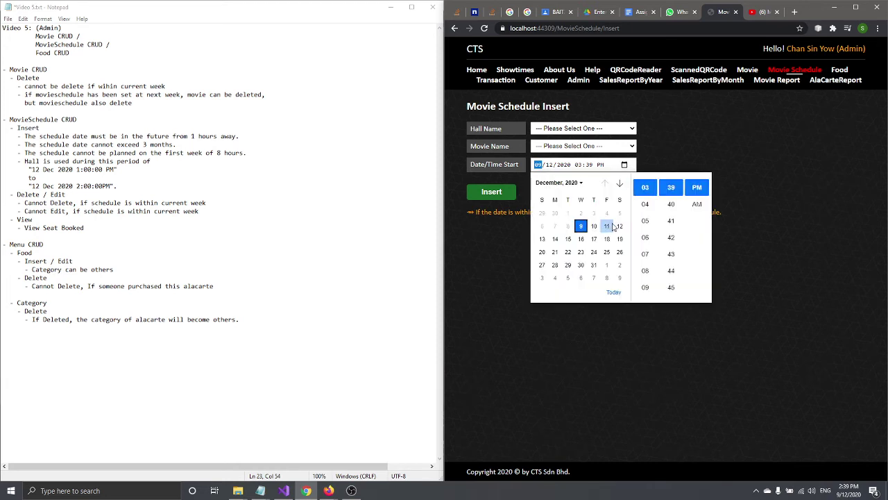
click(593, 264)
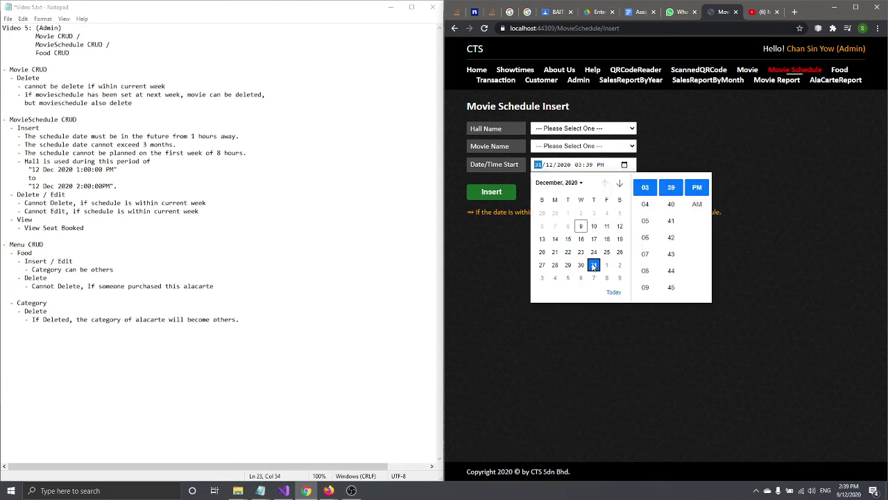
click(724, 141)
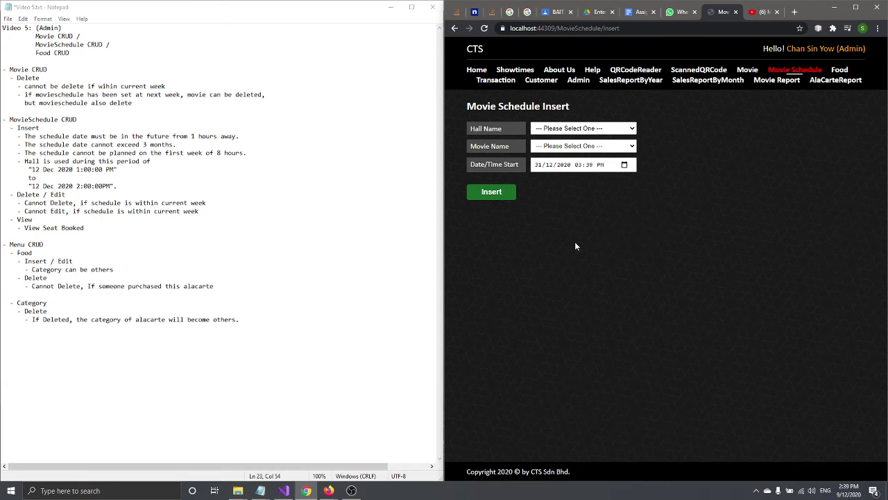
Choose Hall 2 and Pandora, then submit the new schedule
click(583, 129)
click(548, 154)
click(582, 146)
click(564, 179)
click(500, 192)
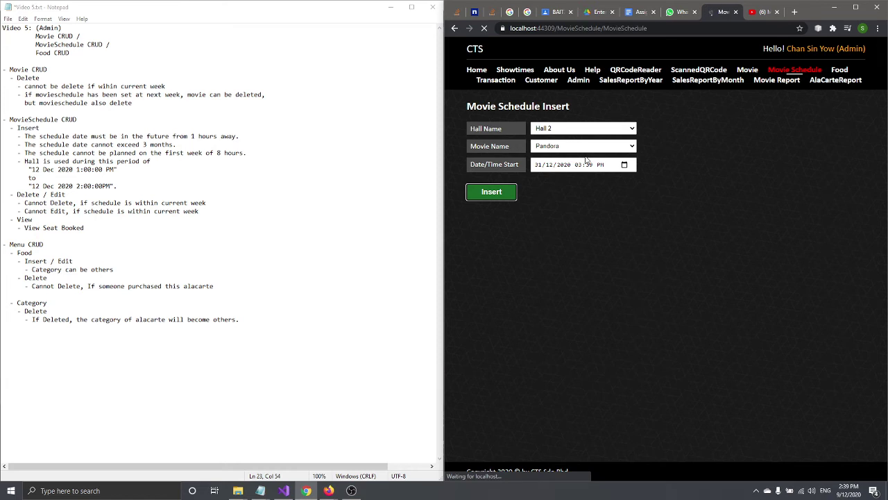
Highlight the Menu CRUD heading in the notes and go to the Food page
drag(17, 120, 78, 120)
click(92, 120)
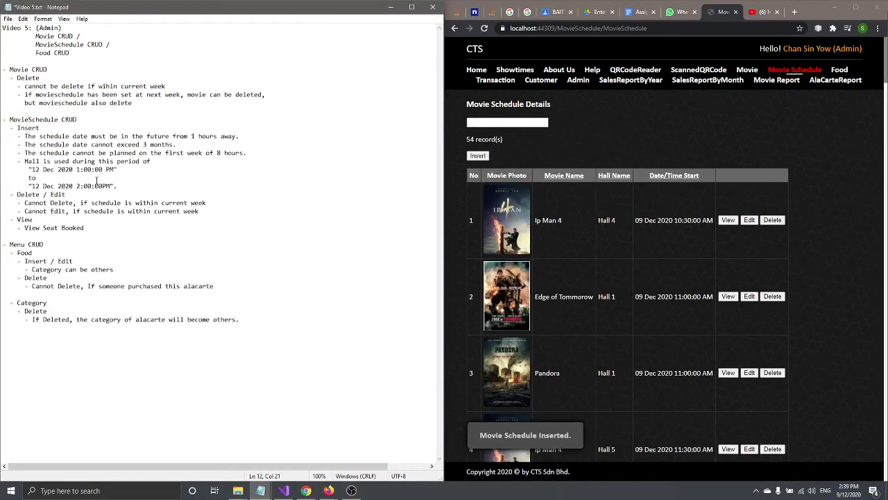
shift+click(55, 248)
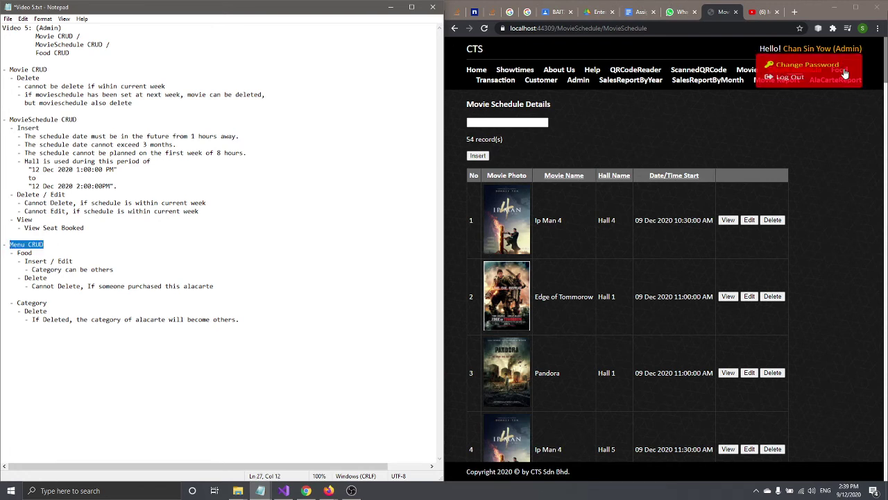
click(840, 70)
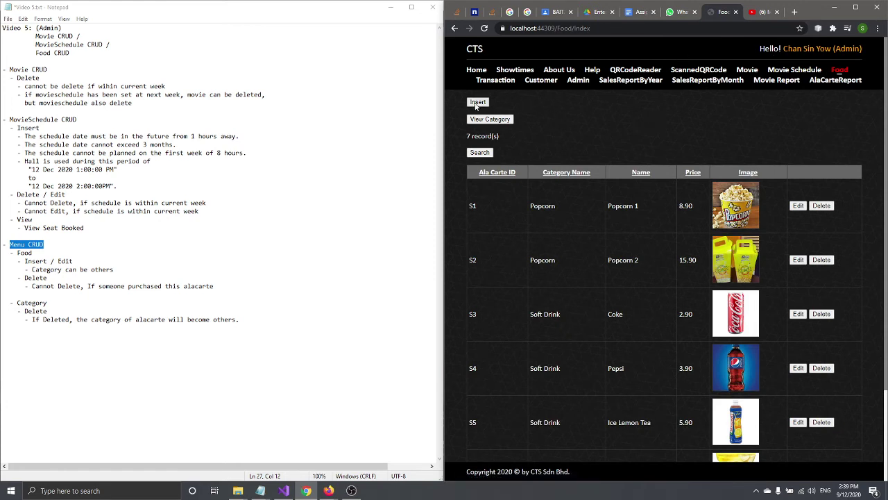
Try a Food search for 'Popc', clear it, and return to the full list
click(485, 153)
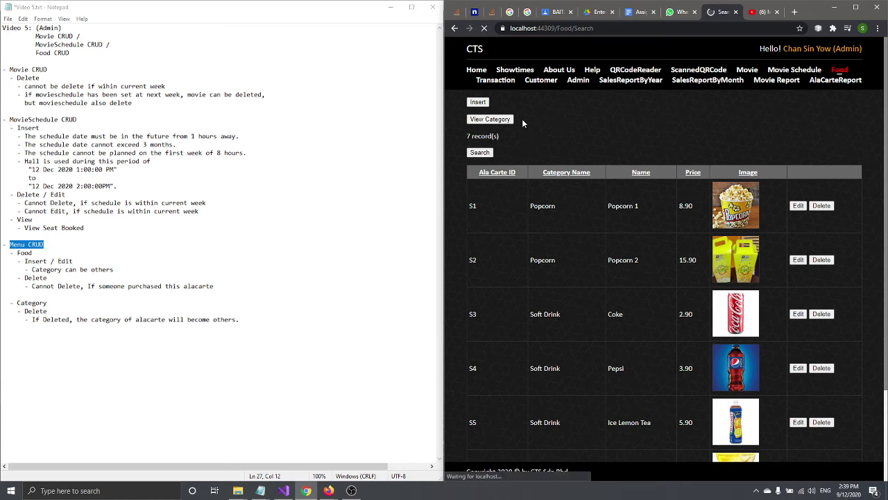
text(Popconr)
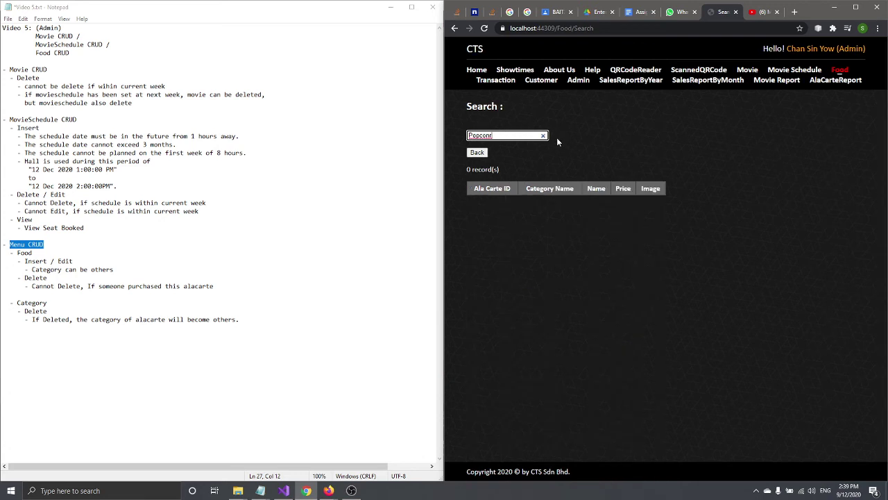
click(543, 136)
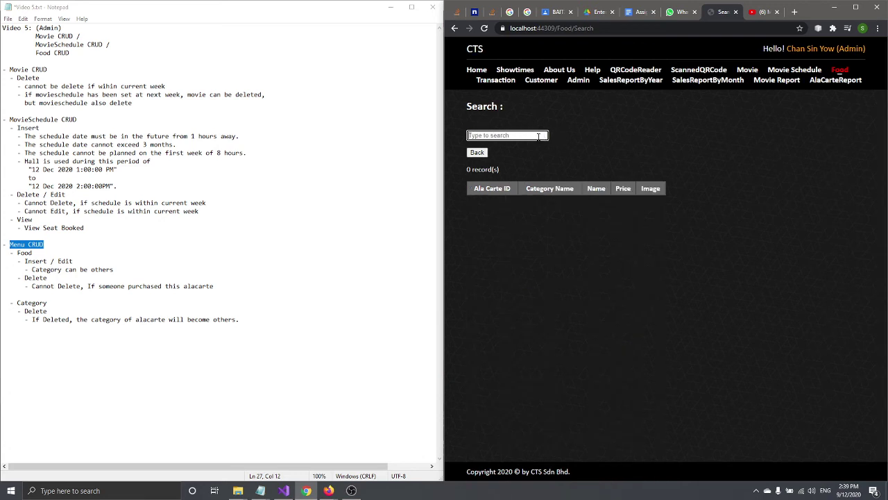
click(475, 152)
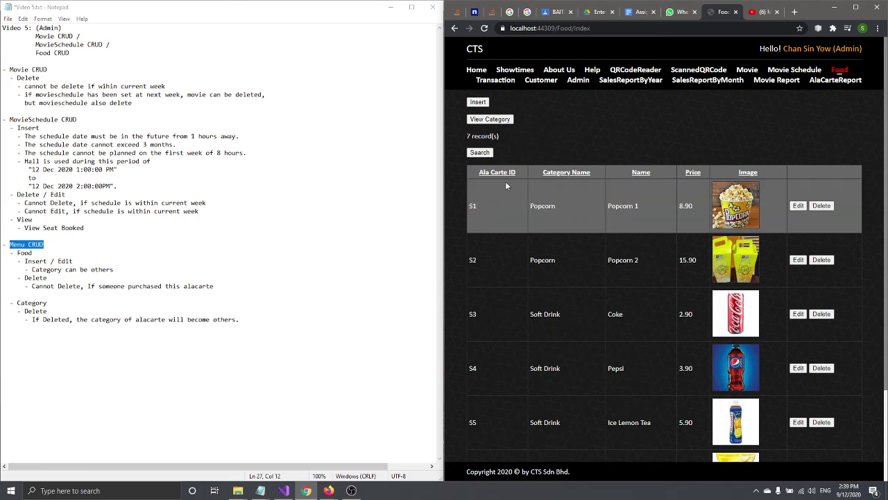
click(478, 154)
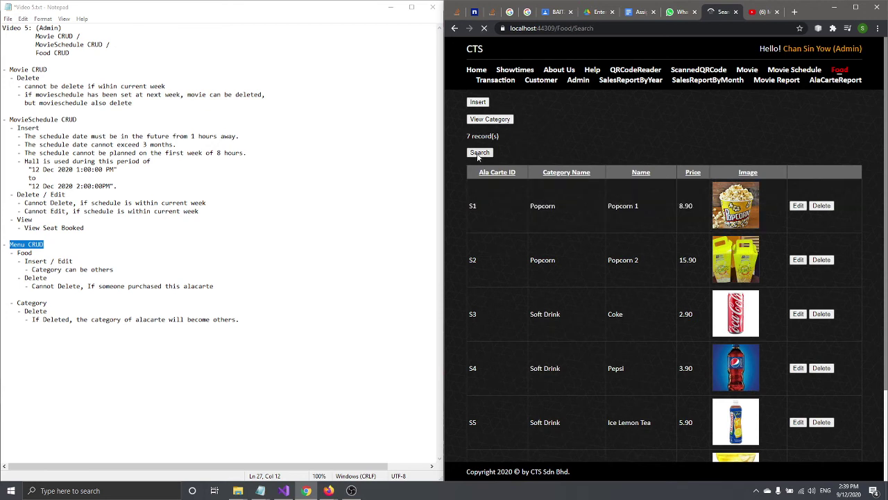
click(477, 153)
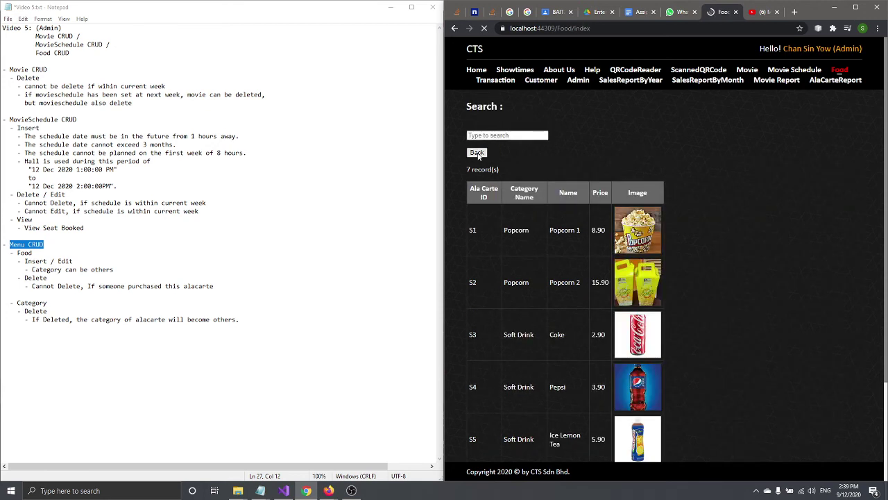
Sort Food by Category Name descending and open the Insert Food form
click(575, 173)
click(578, 174)
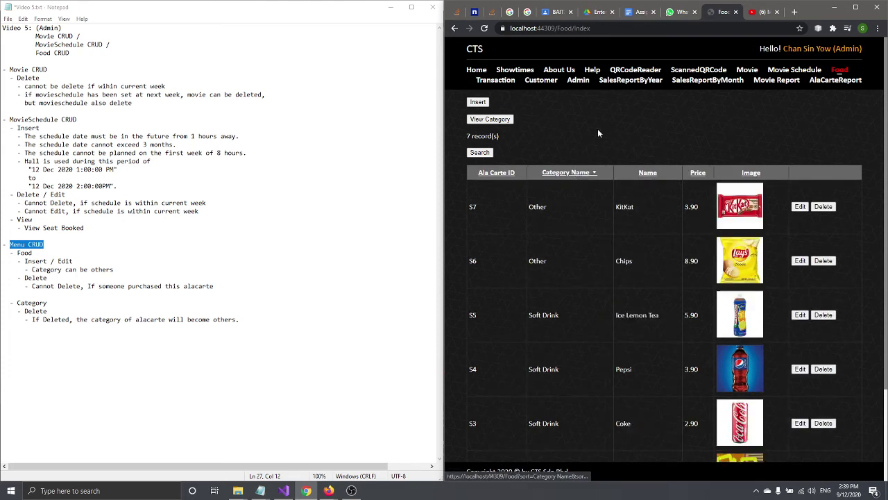
click(484, 104)
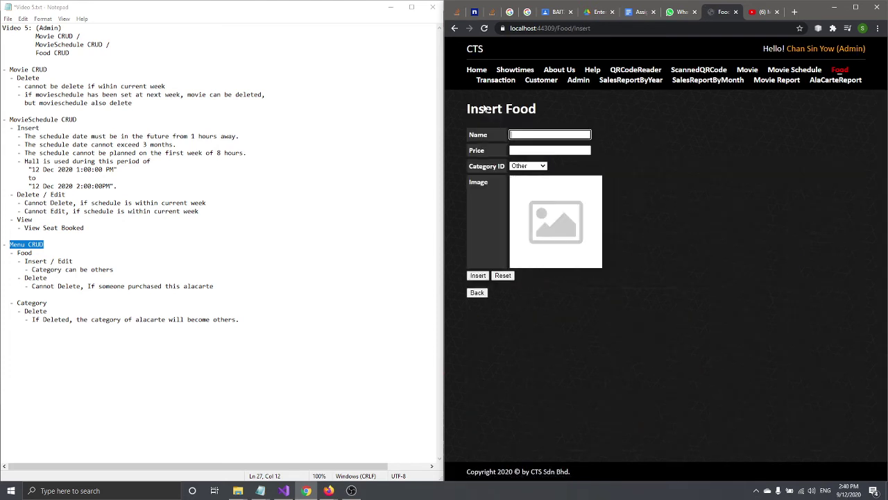
Enter Snickers, price 5.90, category Other, and load Food.jpg as its picture
click(534, 133)
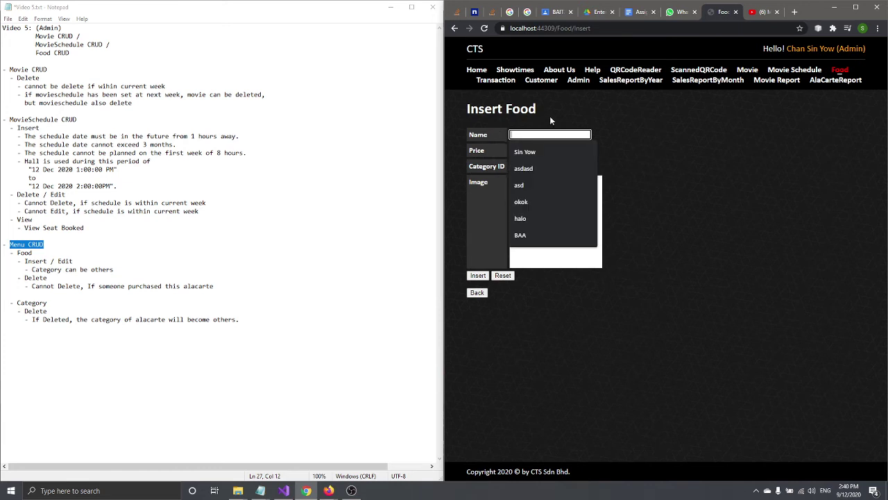
text(Snikce)
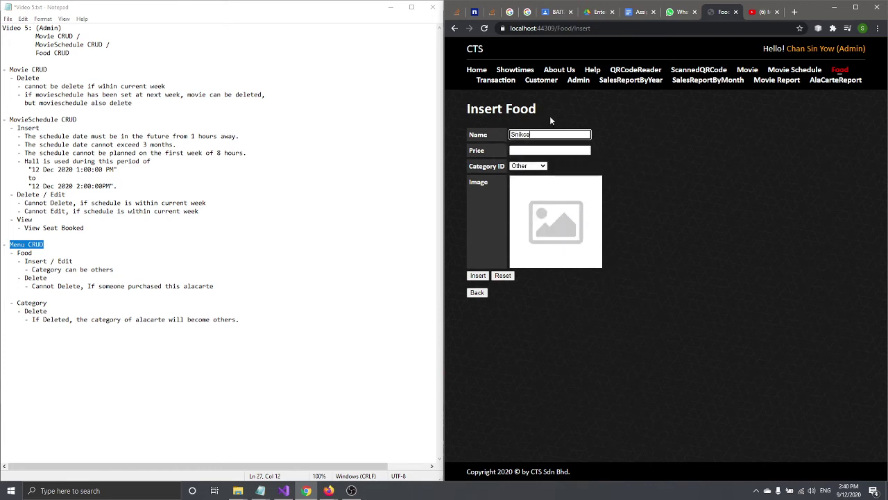
text(rs)
key(Tab)
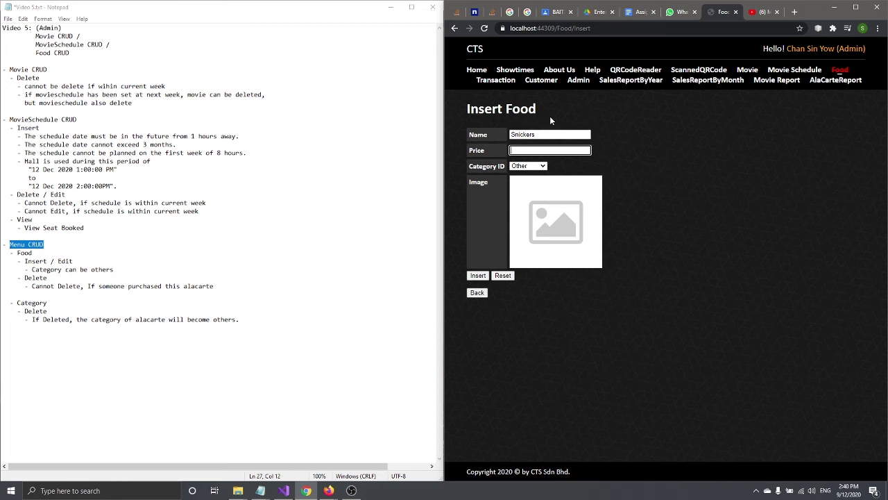
text(5.90)
click(538, 168)
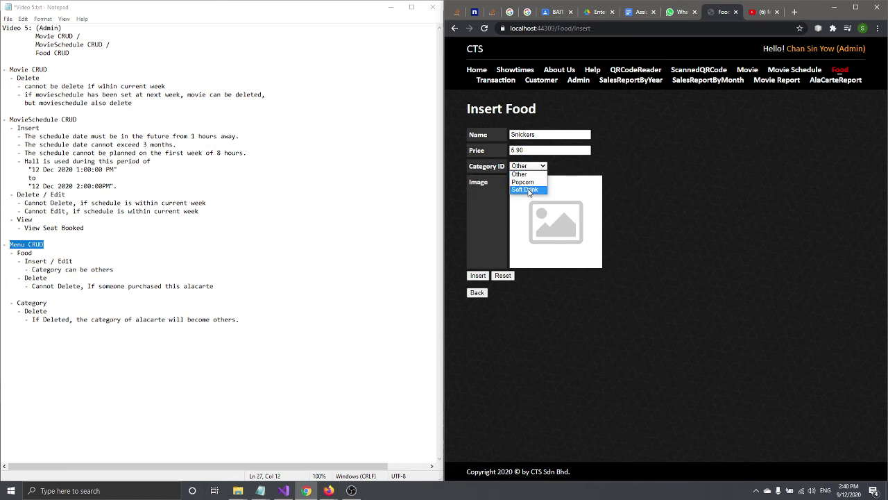
click(530, 174)
click(548, 222)
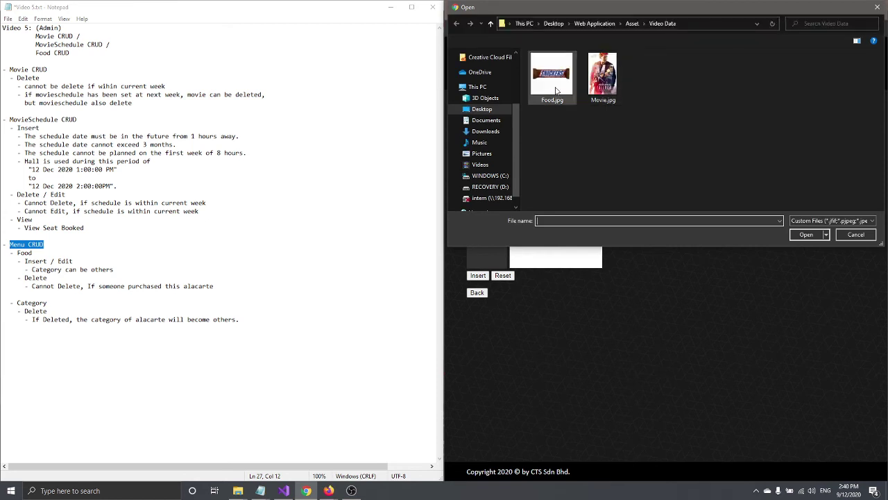
double_click(555, 74)
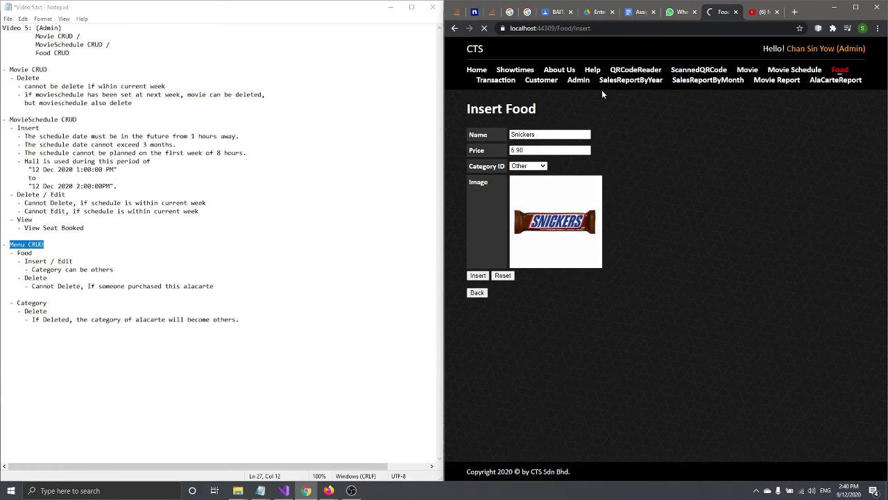
Leave the Popcorn 1 edit form and return to the Food list
scroll(781, 217, down, 3)
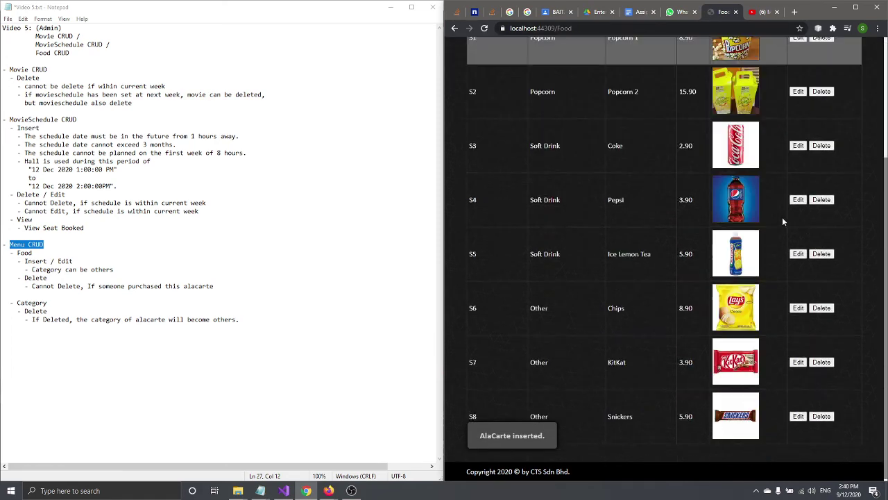
scroll(763, 249, up, 3)
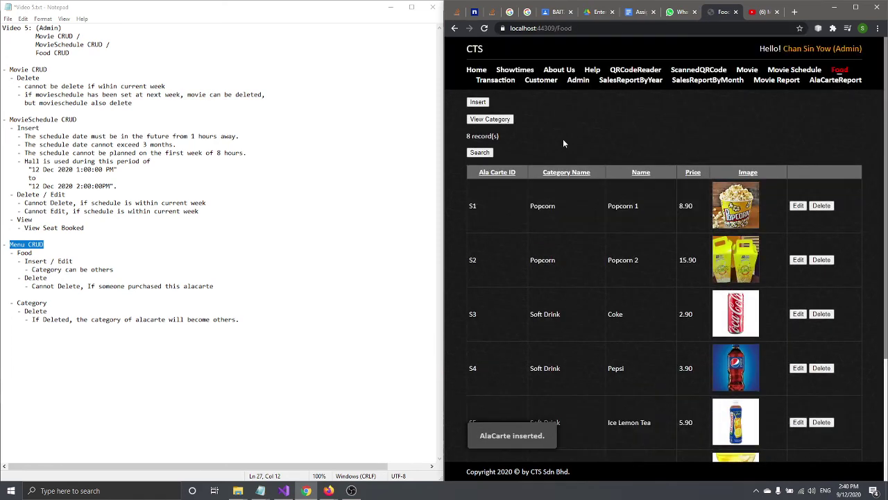
click(797, 206)
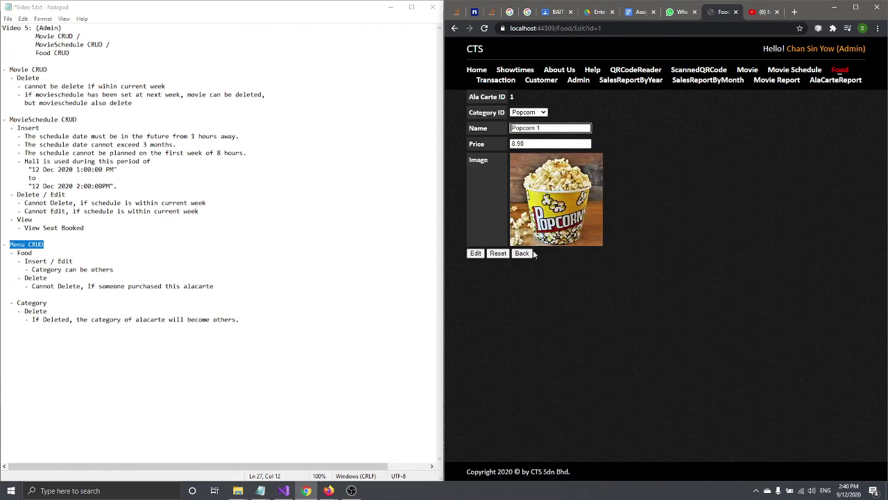
click(523, 254)
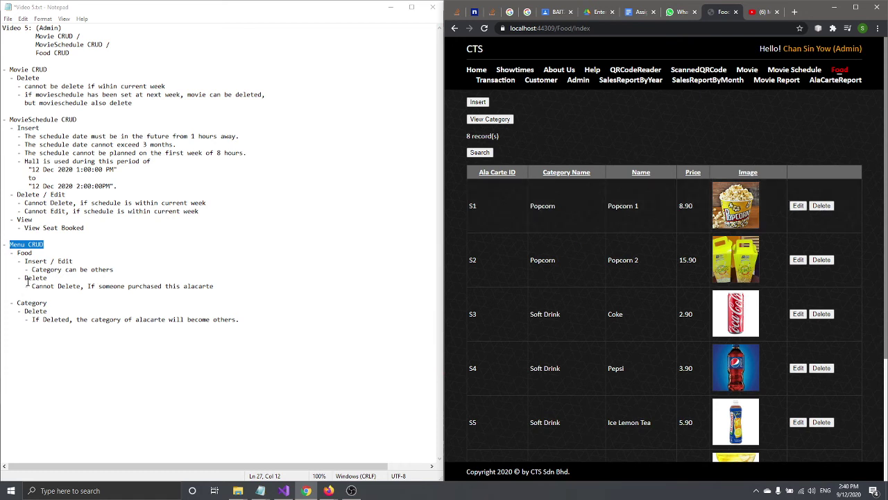
Highlight the Cannot Delete rule and the word alacarte in the notes, then show the food Category list
drag(31, 286, 203, 294)
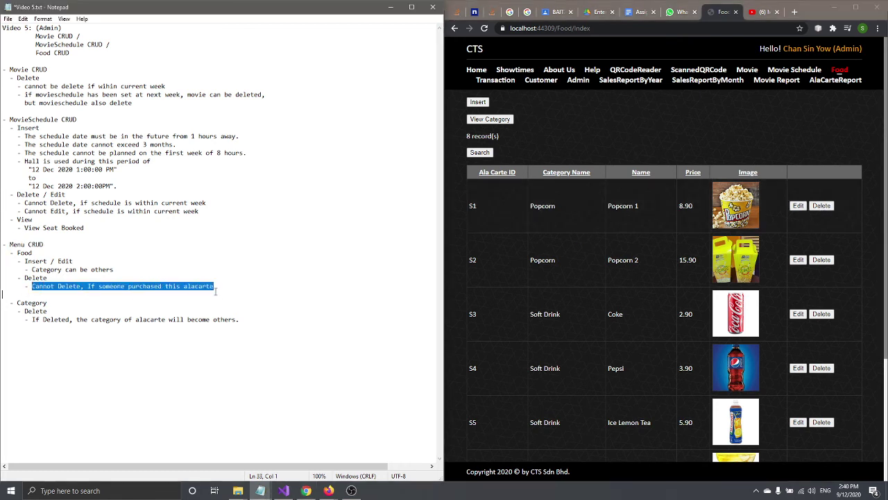
click(216, 287)
double_click(216, 285)
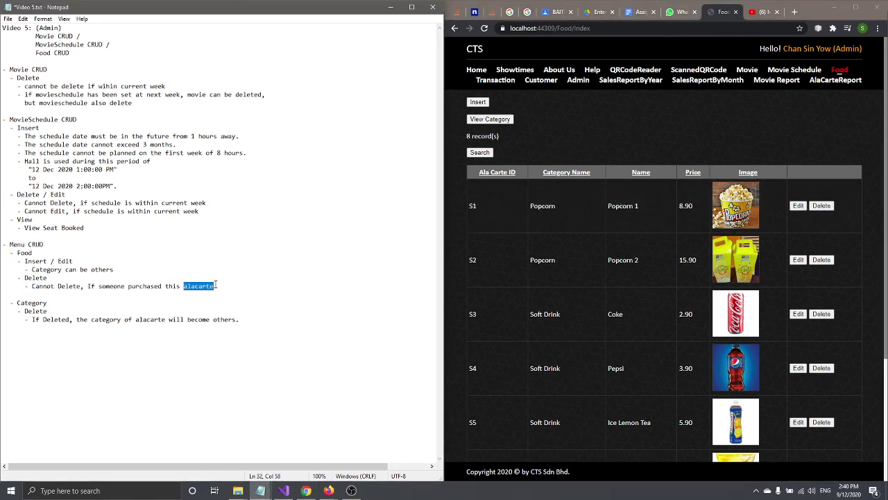
click(216, 286)
double_click(215, 286)
click(215, 286)
double_click(215, 286)
click(476, 120)
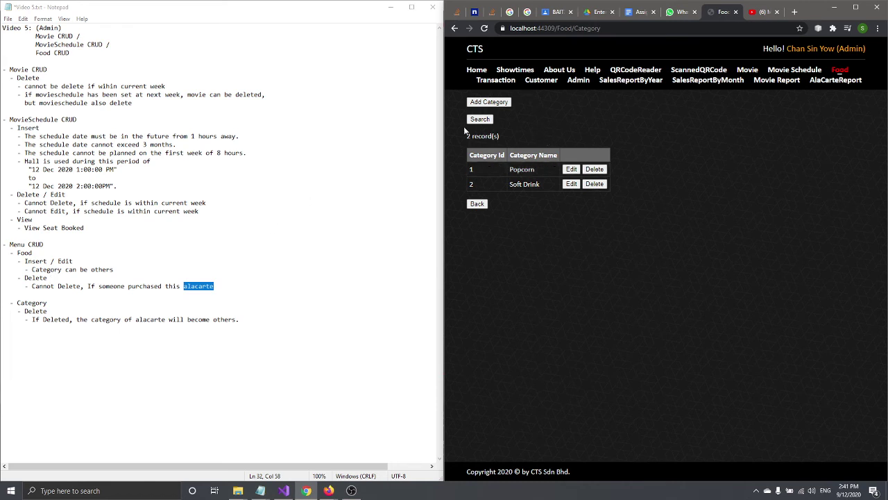
Insert a food category named Snacks, then view its edit page and go back to the list
click(489, 102)
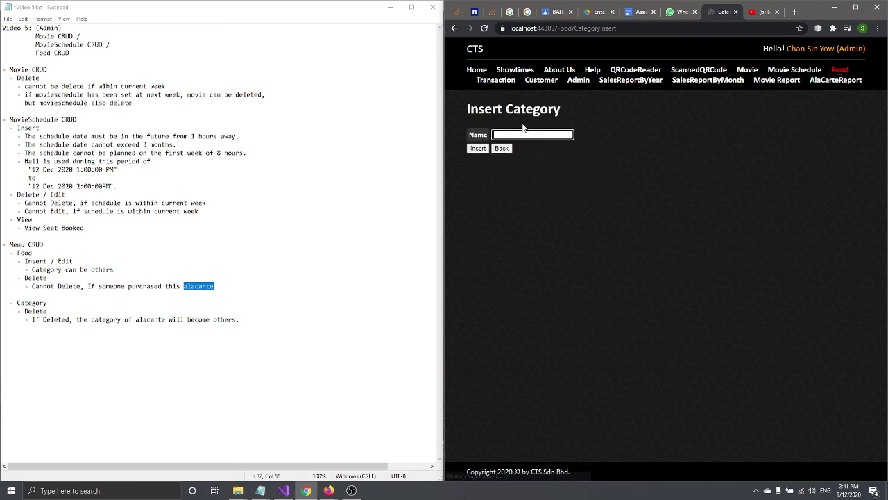
click(523, 134)
text(Snacks)
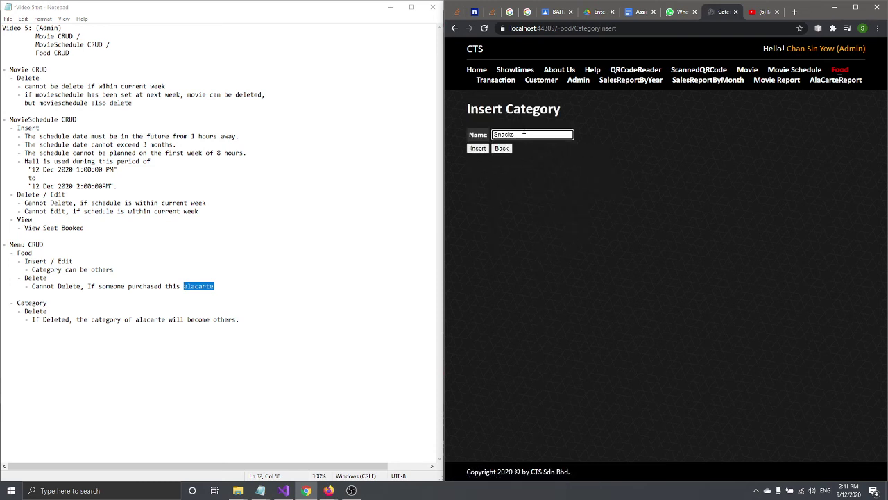
click(483, 149)
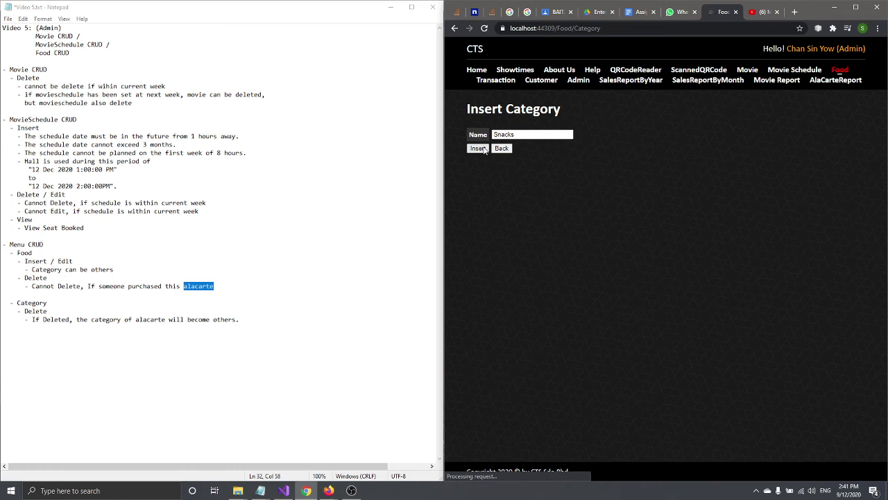
click(570, 201)
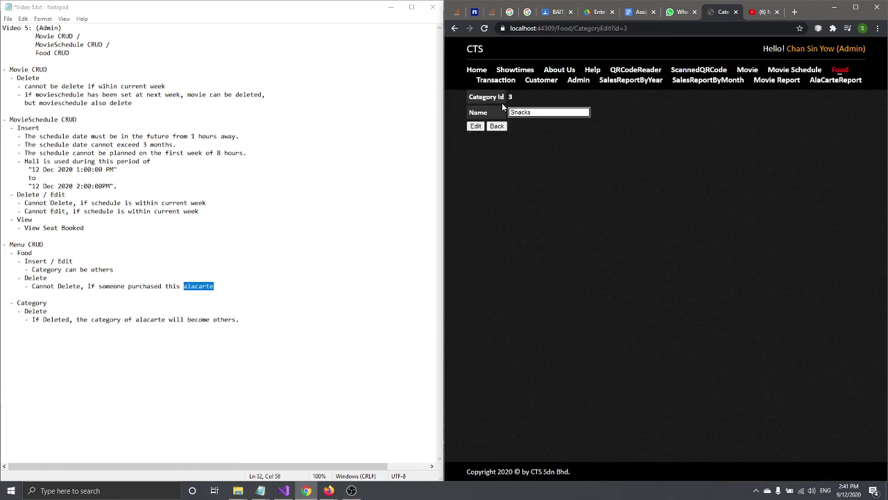
click(497, 127)
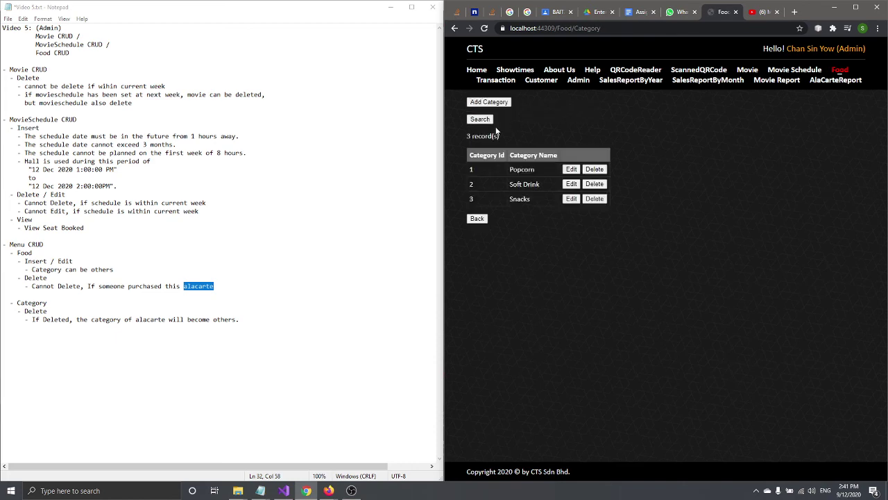
Return to the Food list and open the Snickers item (S8) for editing
click(477, 219)
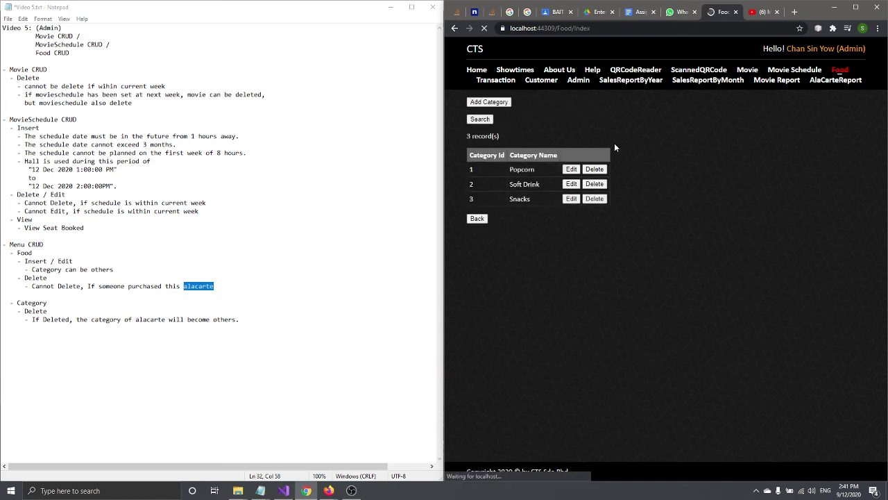
scroll(616, 145, down, 1)
scroll(619, 150, down, 2)
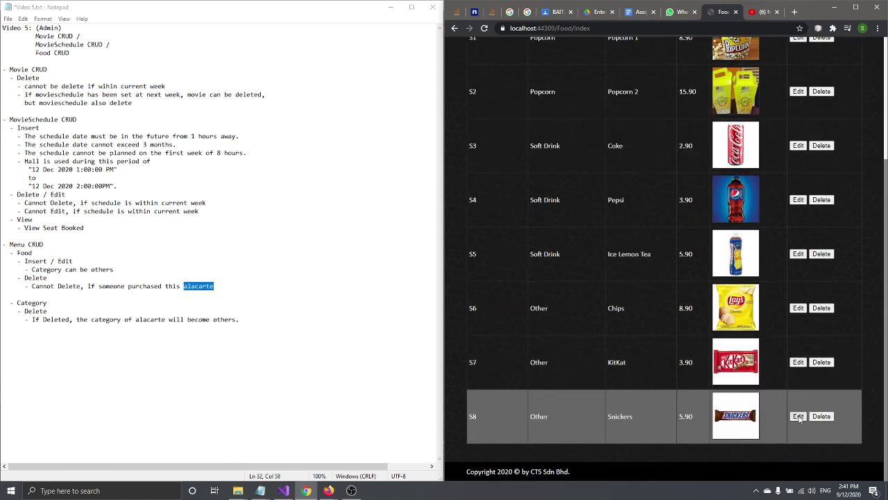
click(798, 416)
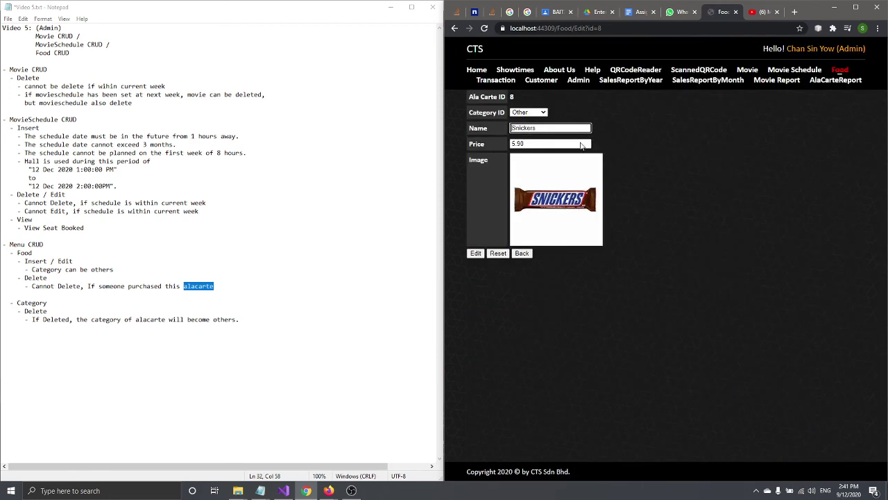
Change the Snickers Category ID to Snacks, save, and check row S8 shows Snacks
click(530, 114)
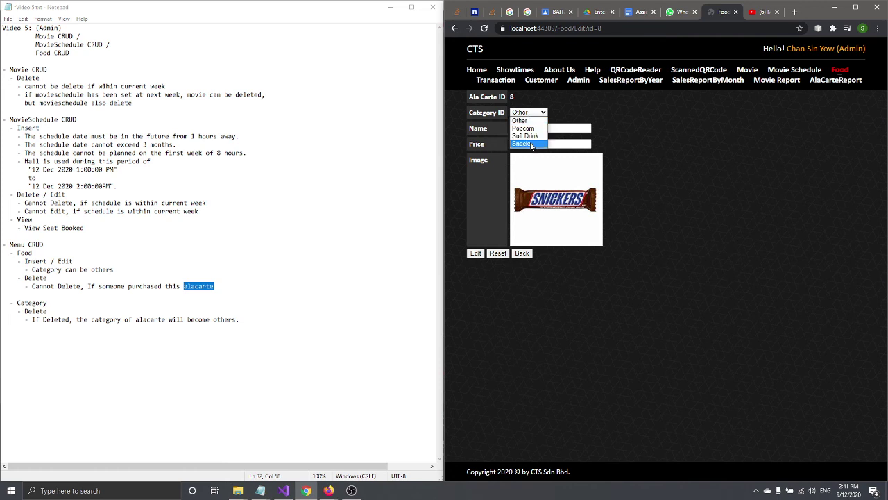
click(531, 143)
click(475, 253)
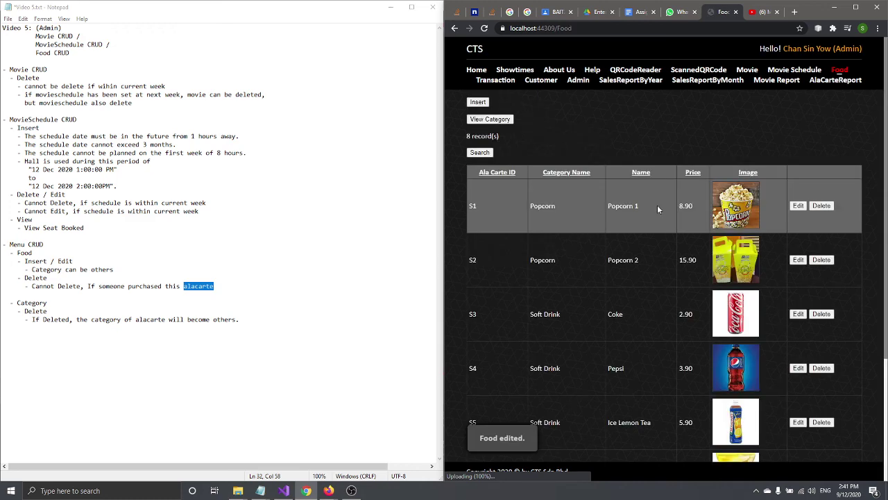
scroll(714, 242, down, 3)
scroll(715, 243, up, 3)
scroll(714, 243, down, 3)
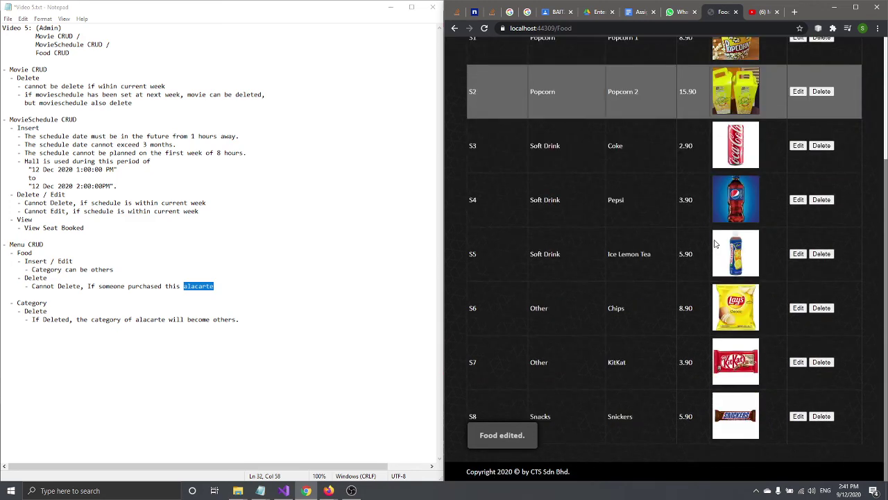
double_click(539, 416)
scroll(607, 298, up, 3)
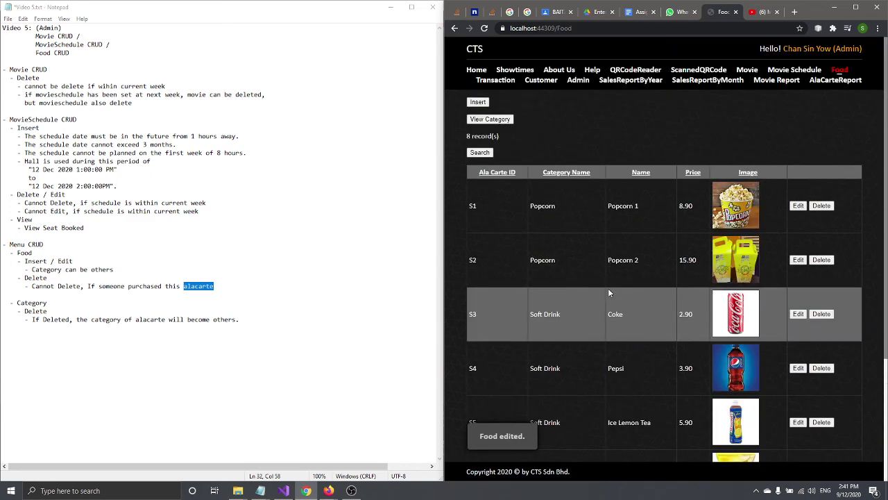
Delete the Snacks category, confirming past the warning about its items
click(489, 119)
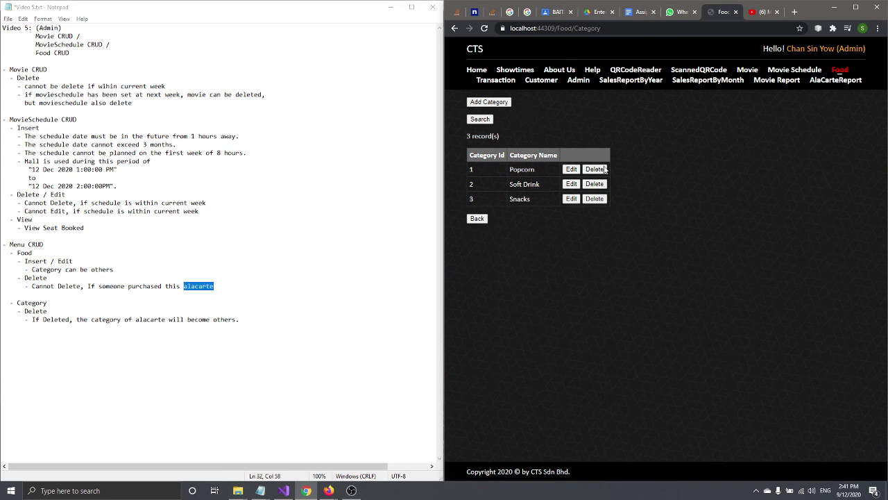
click(591, 199)
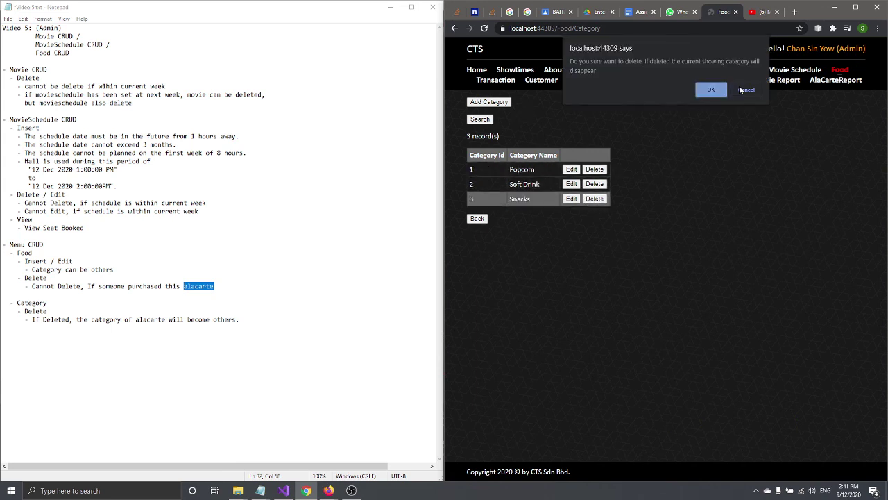
drag(571, 61, 637, 67)
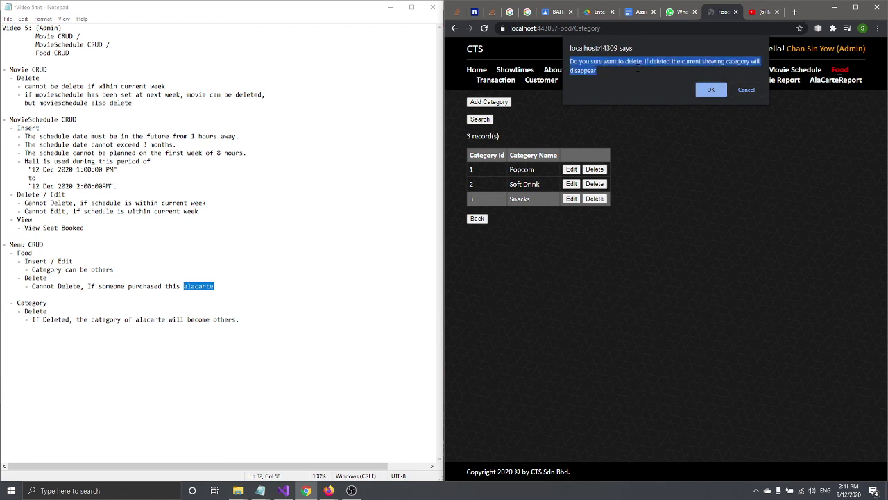
click(671, 61)
drag(702, 61, 761, 61)
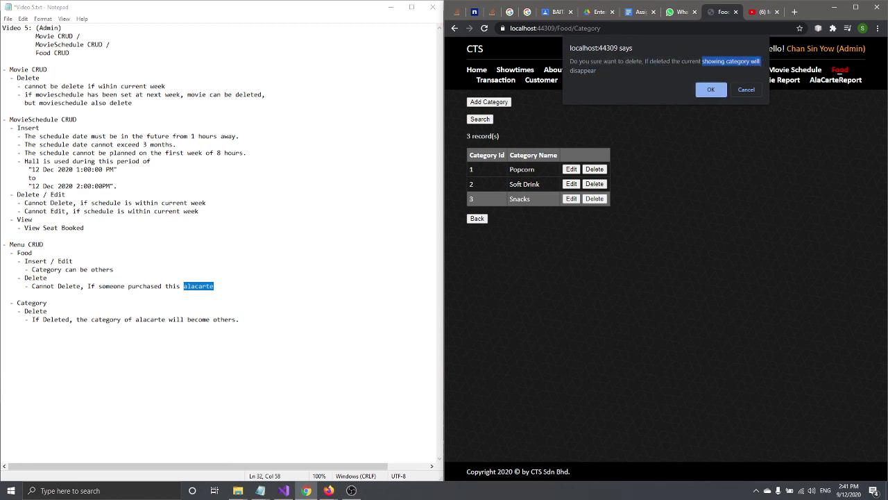
drag(598, 70, 570, 71)
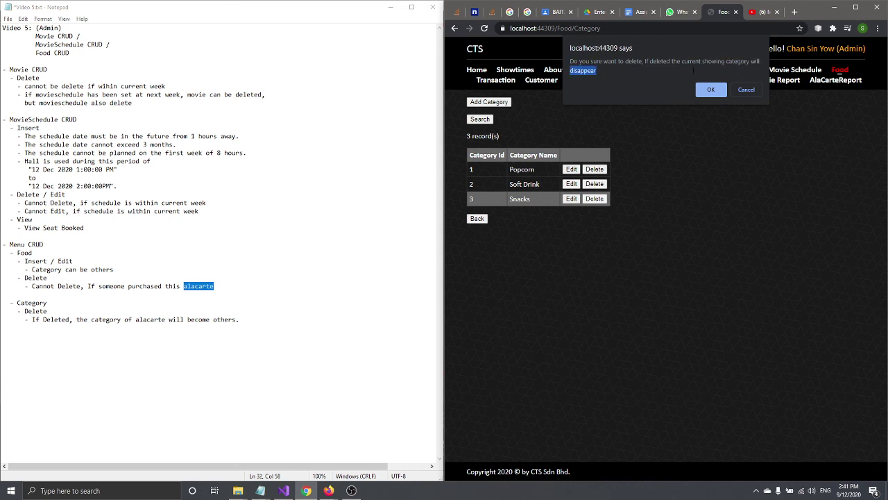
click(713, 86)
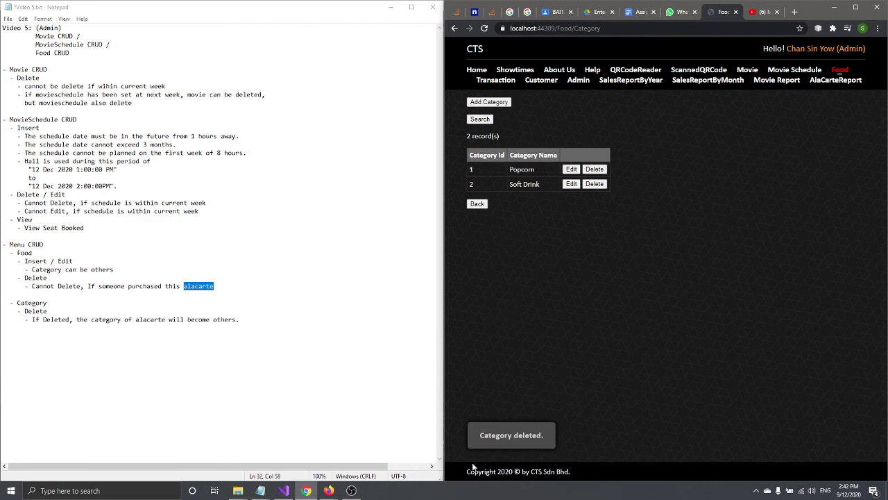
Note the Category deleted message and return to the Food list
triple_click(553, 436)
click(478, 204)
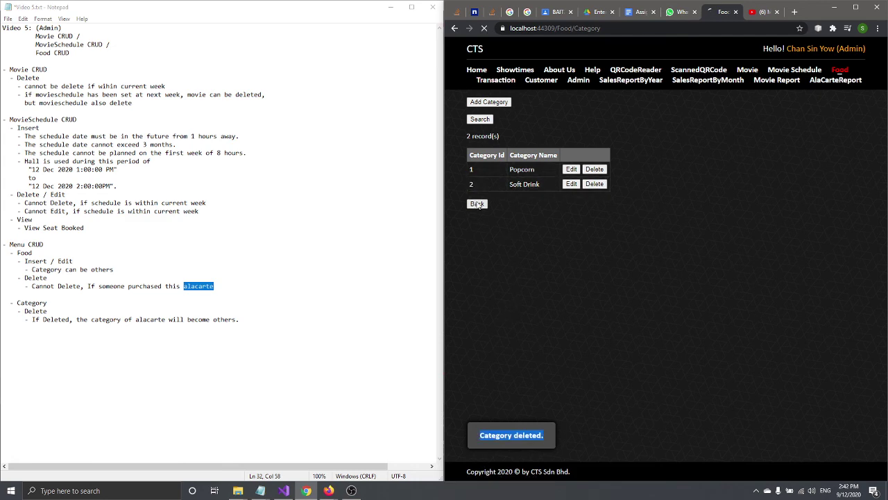
scroll(797, 216, down, 3)
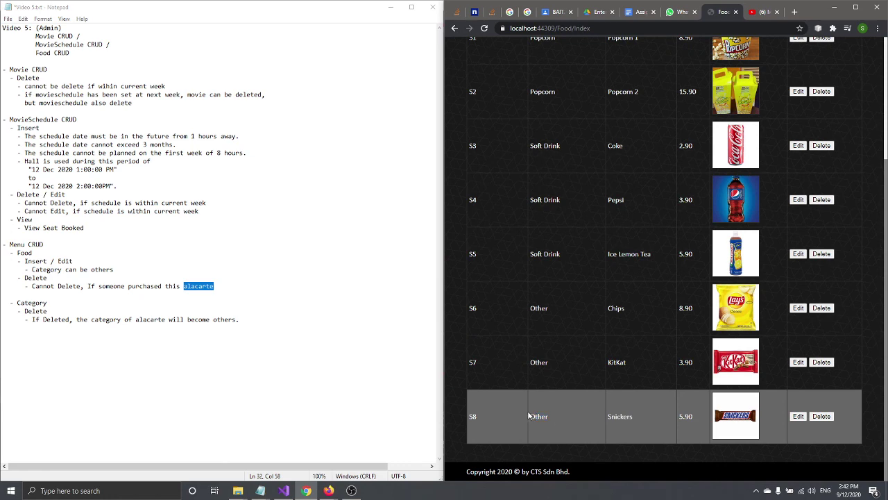
Review the Food list, highlighting Soft Drink in row S3
scroll(557, 423, up, 3)
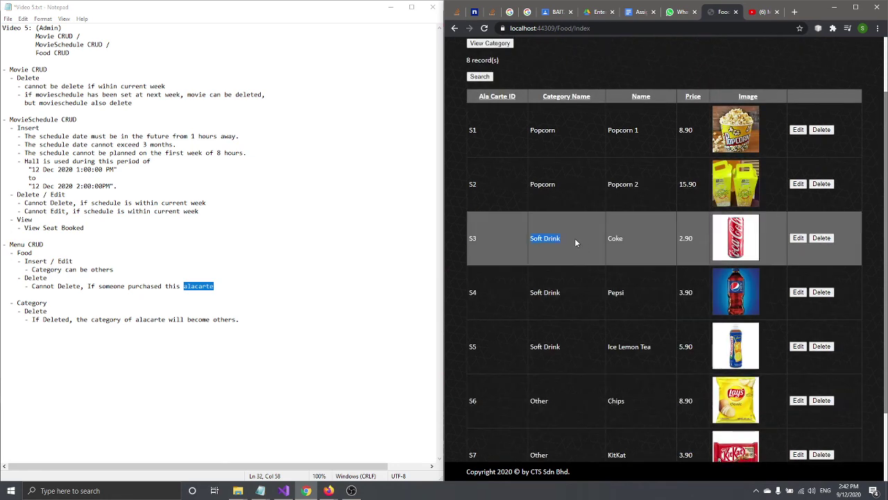
drag(531, 238, 565, 241)
scroll(564, 241, up, 2)
Review the category If Deleted rule in the notes, then bring OBS Studio to the front
click(104, 228)
click(110, 301)
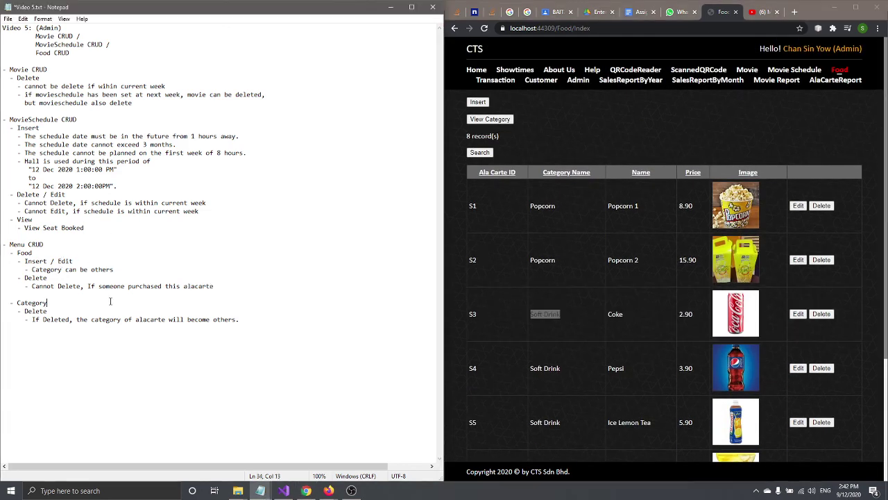
drag(238, 319, 170, 321)
click(215, 318)
drag(243, 320, 2, 236)
click(84, 210)
click(351, 491)
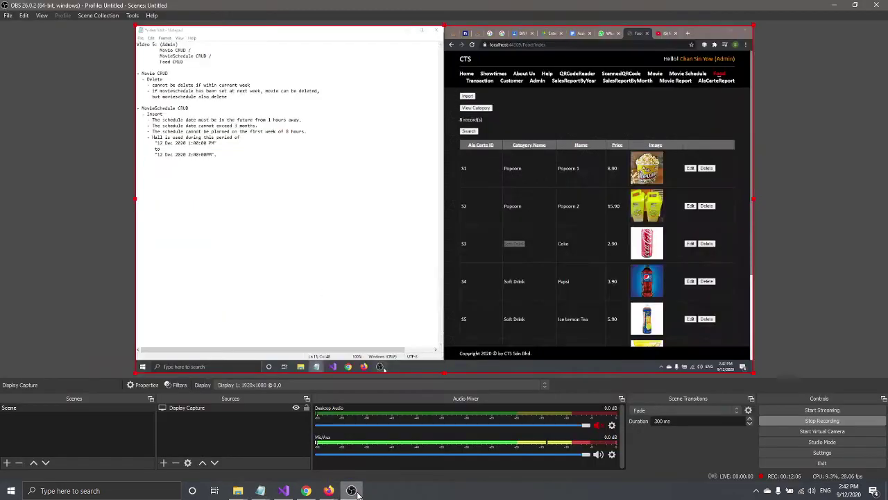